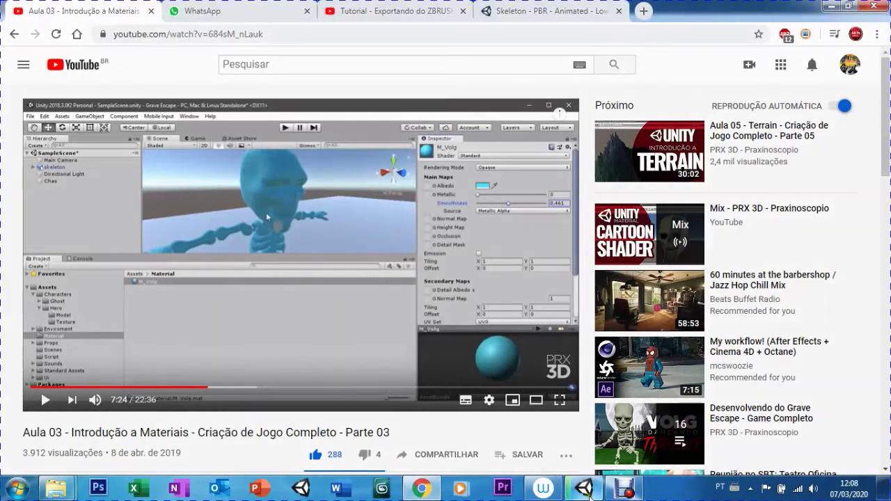
- Switch from the YouTube tutorial to the Unity editor window using its taskbar icon
right_click(586, 491)
click(586, 491)
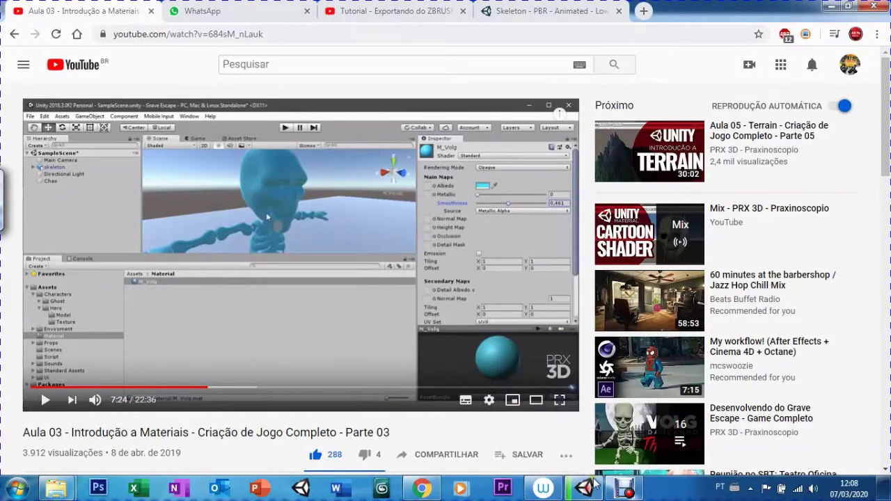
click(570, 399)
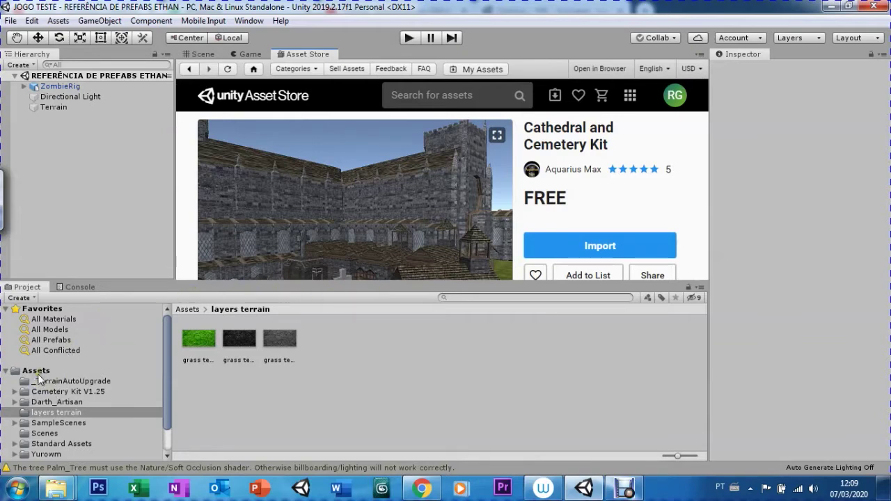
- Open the Cemetery Kit V1.25 folder under Assets in the Project panel
click(52, 393)
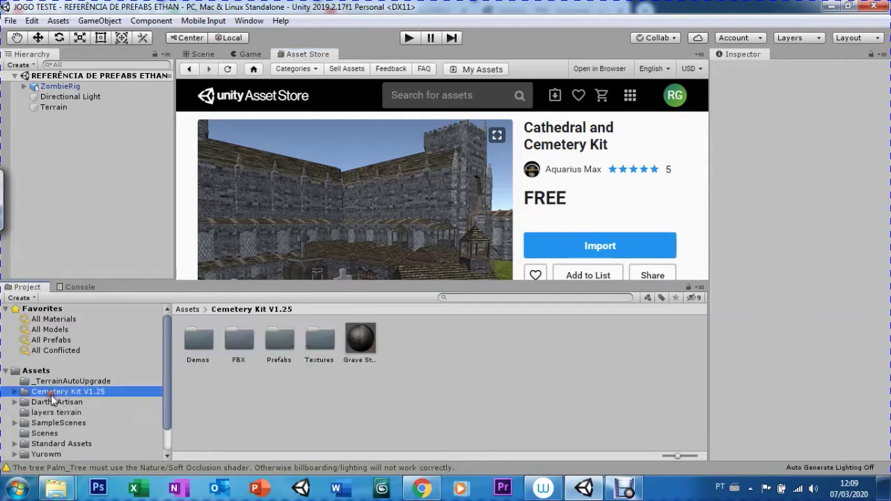
- In the Scene view, frame ZombieRig and zoom out to reveal the palm-covered jungle terrain
click(198, 55)
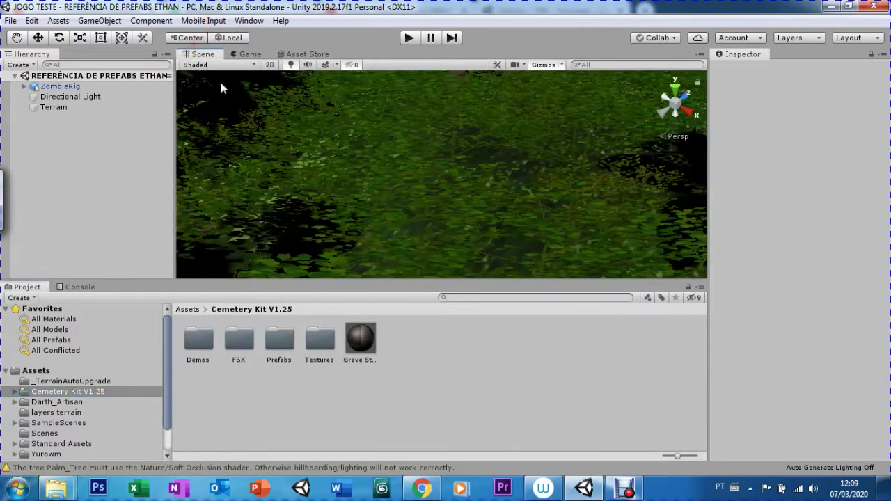
double_click(42, 87)
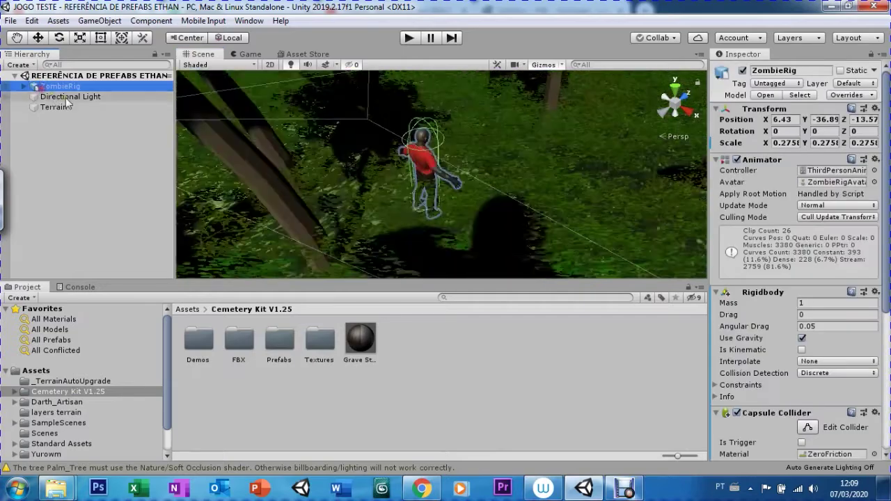
right_drag(415, 173, 400, 208)
click(17, 38)
scroll(458, 201, down, 3)
scroll(458, 201, down, 3)
scroll(457, 201, down, 3)
scroll(431, 216, down, 3)
scroll(402, 238, down, 3)
scroll(397, 238, down, 3)
scroll(376, 241, down, 3)
scroll(355, 245, down, 3)
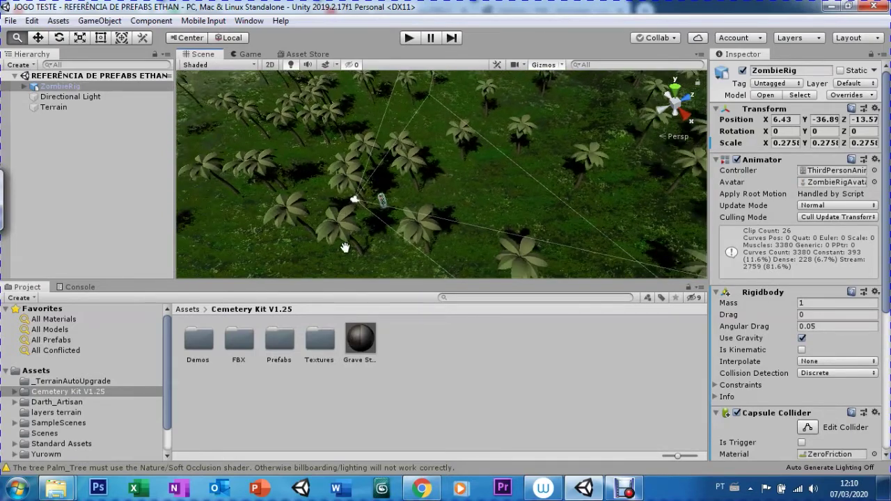
- Drag the Bench 1 prefab from Prefabs > Church Supplies into the Hierarchy
double_click(285, 345)
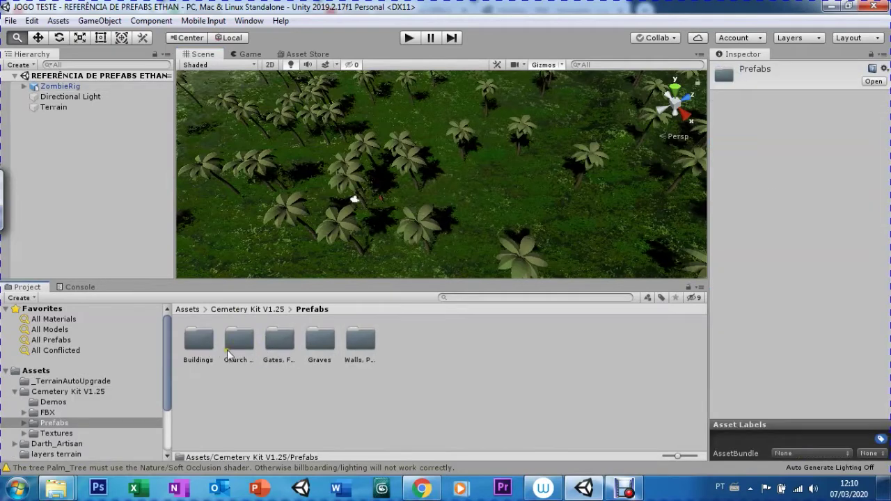
double_click(231, 348)
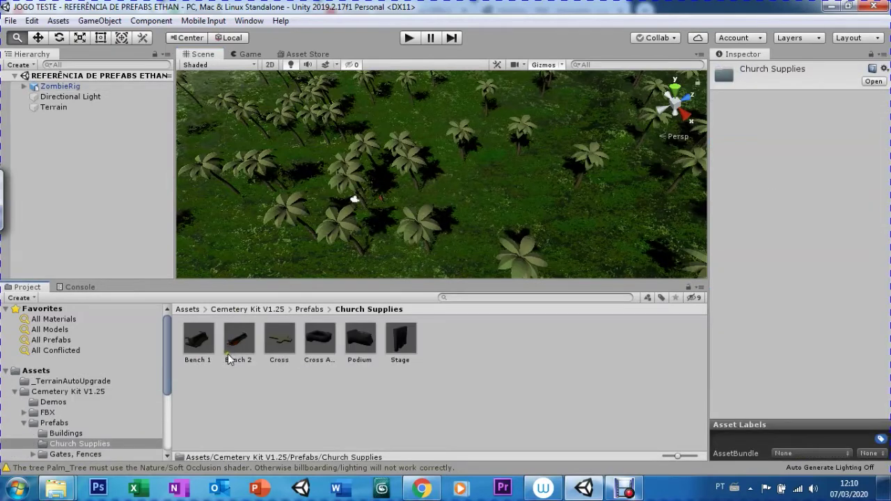
drag(190, 342, 85, 179)
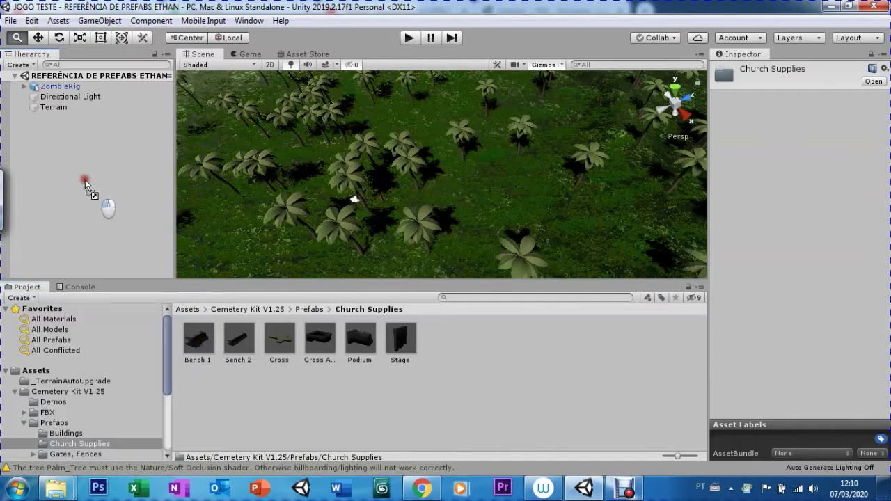
drag(86, 180, 84, 180)
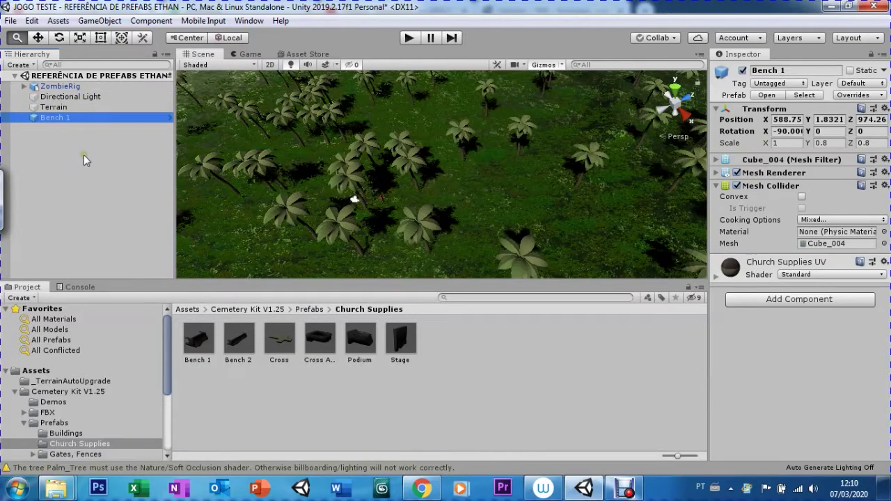
- Create an empty game object in the Hierarchy named OBJETOS
right_click(84, 155)
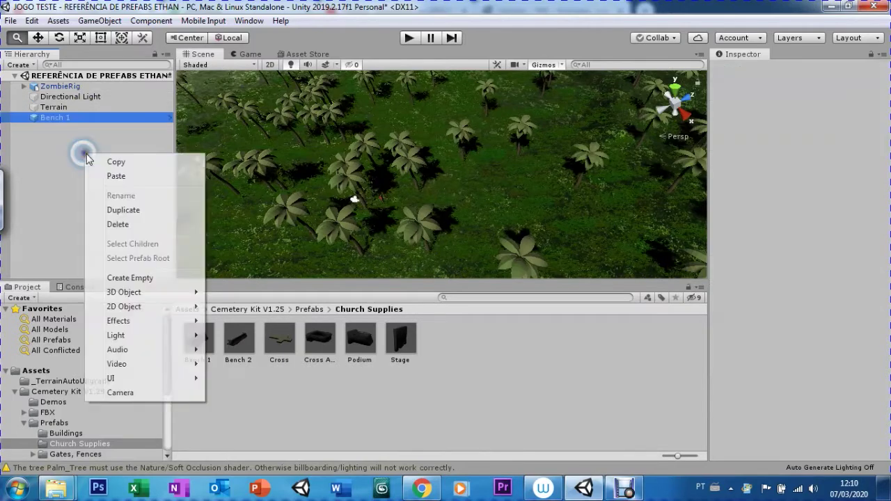
click(119, 278)
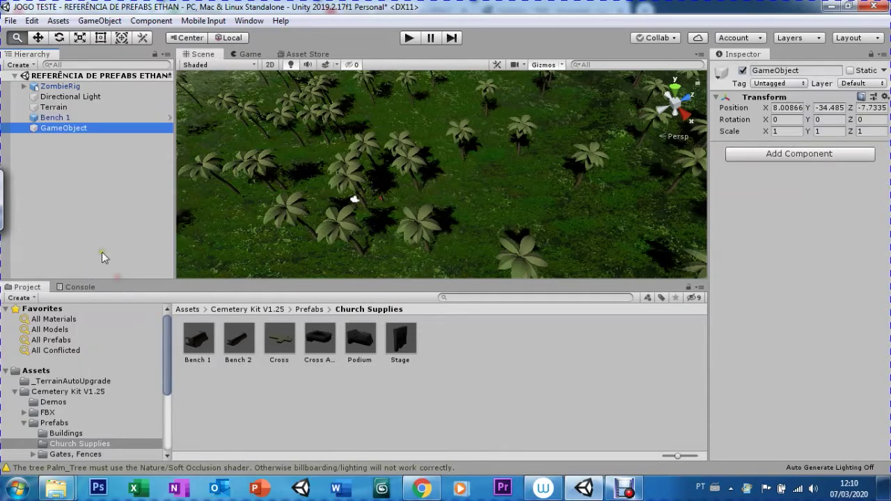
click(68, 135)
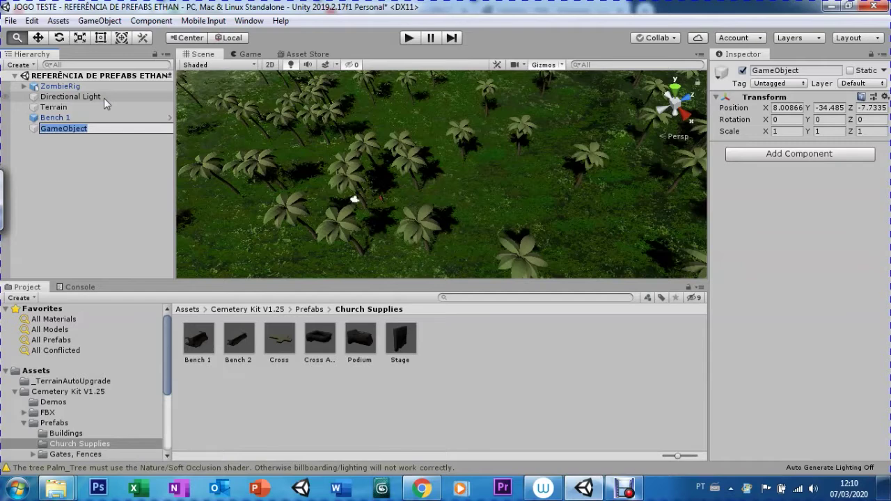
text(OBJETOS)
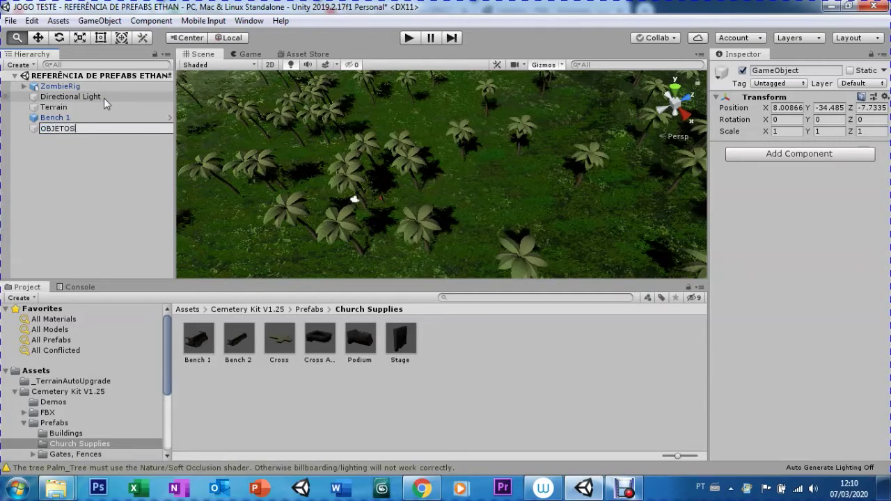
key(Return)
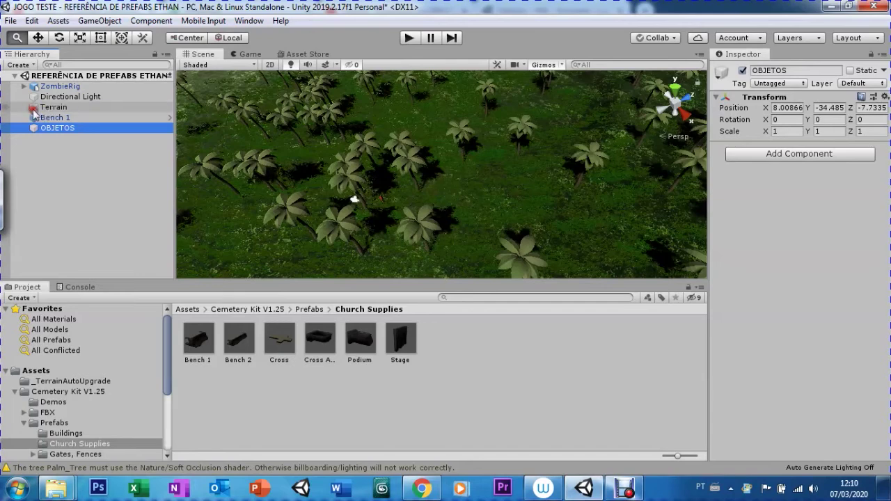
- Parent Bench 1 under OBJETOS and frame the bench in the Scene view
click(32, 109)
drag(35, 117, 46, 128)
click(25, 117)
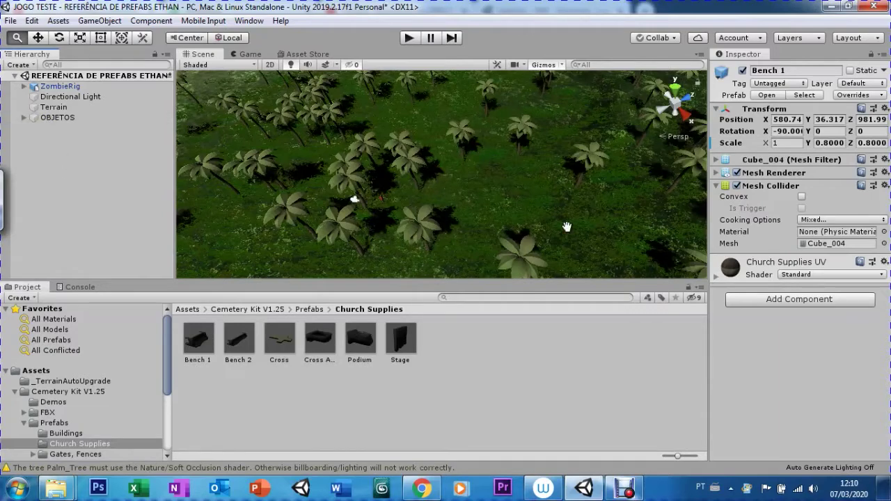
click(50, 120)
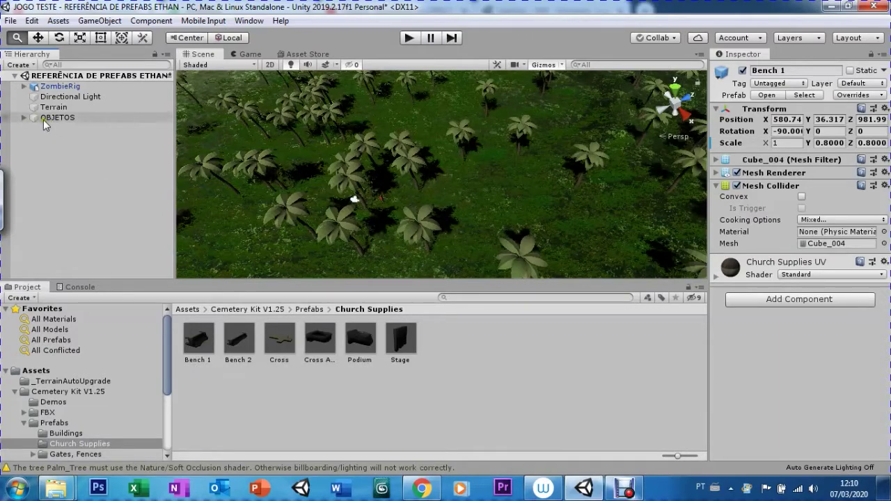
click(23, 118)
double_click(59, 128)
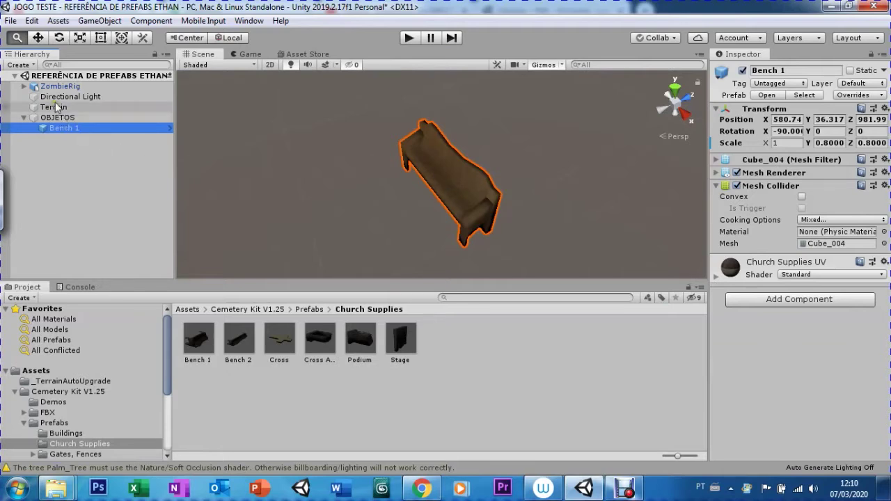
click(51, 88)
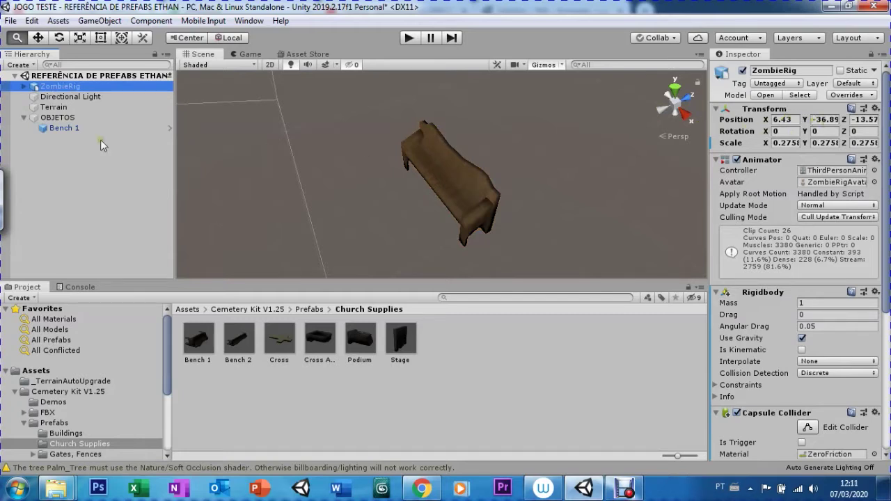
- Set Bench 1's position to 6, -36, -13 and frame it
click(55, 128)
click(784, 120)
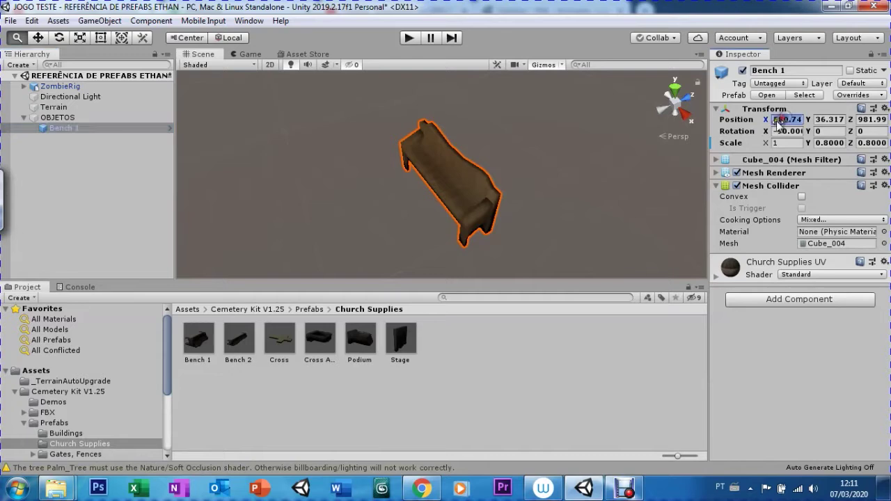
text(6)
key(Tab)
text(-)
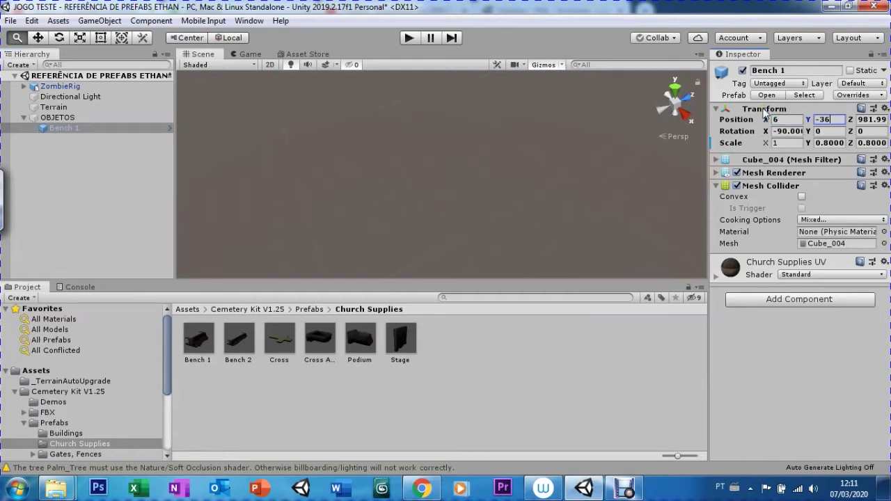
key(Tab)
text(-13)
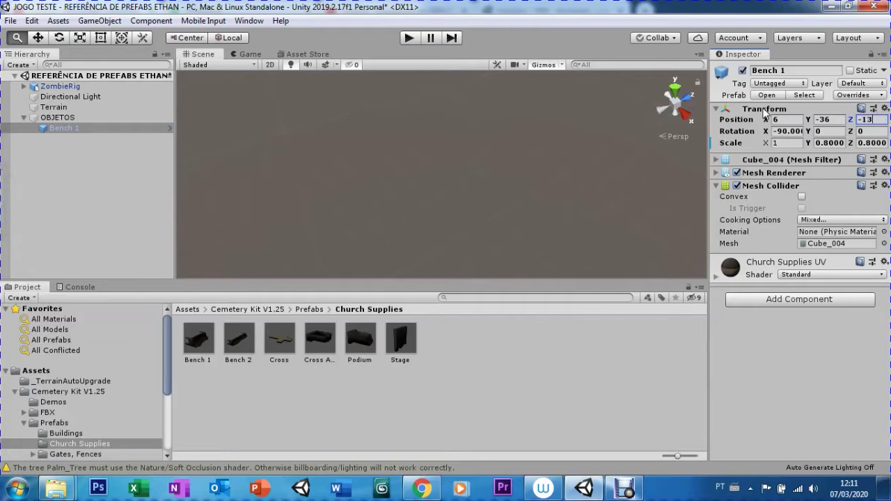
double_click(47, 127)
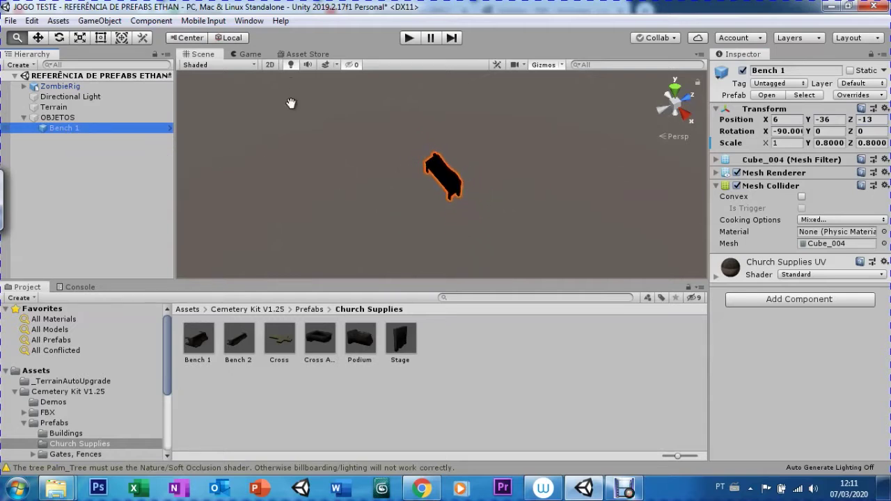
- Compare Bench 1 with ZombieRig, inspect the metarig child, then collapse ZombieRig's children
click(61, 86)
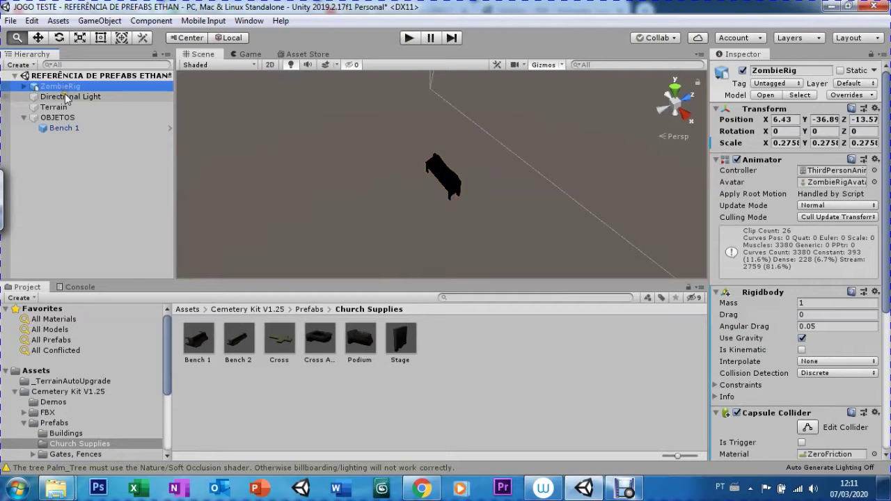
click(62, 128)
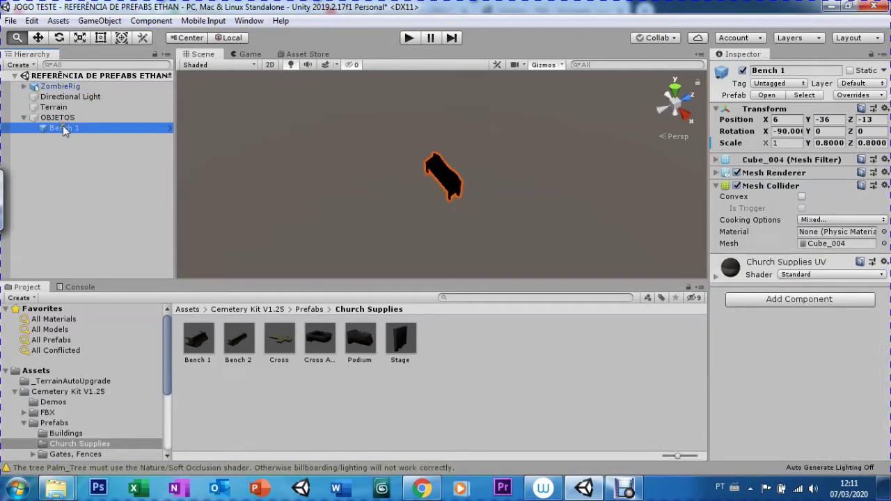
key(f)
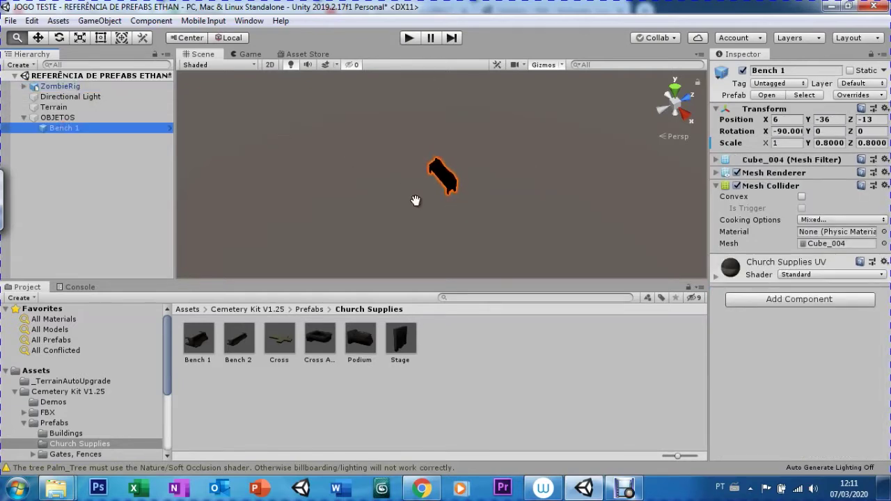
click(48, 86)
click(24, 86)
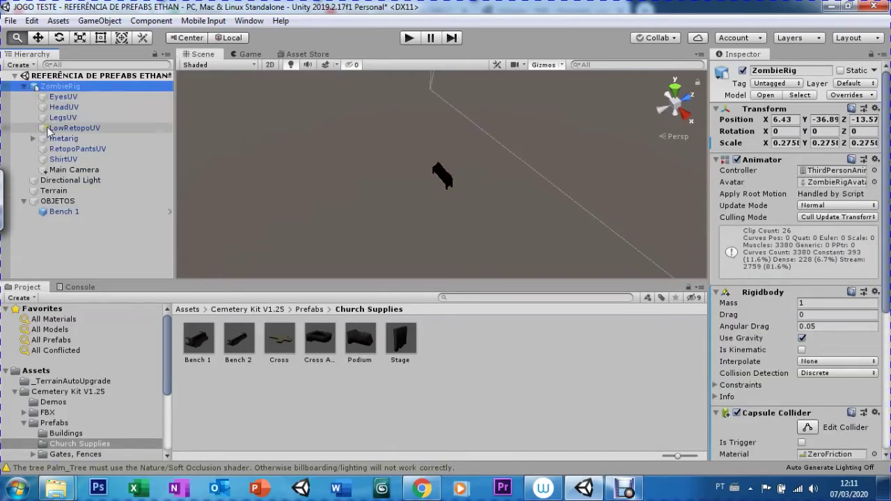
click(46, 139)
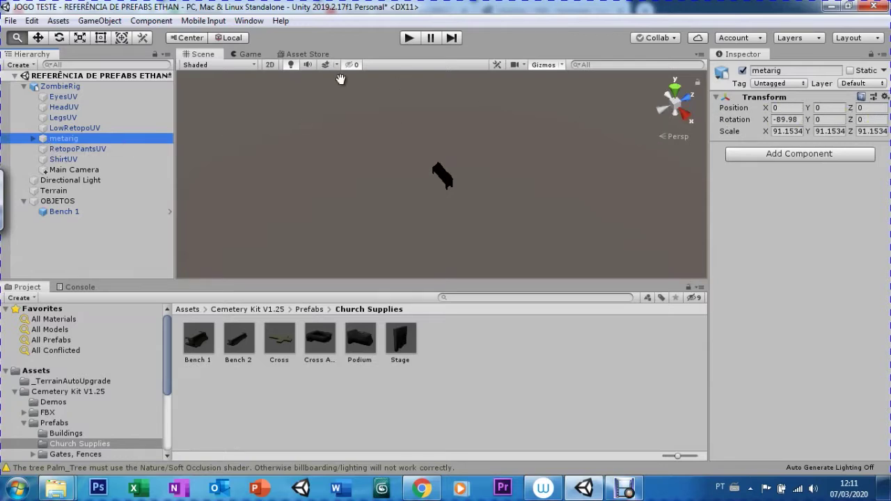
click(61, 212)
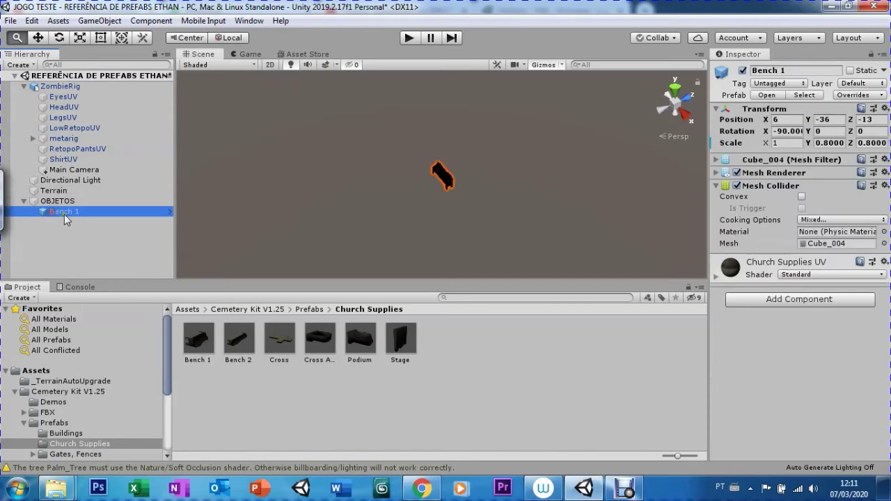
click(23, 86)
click(42, 87)
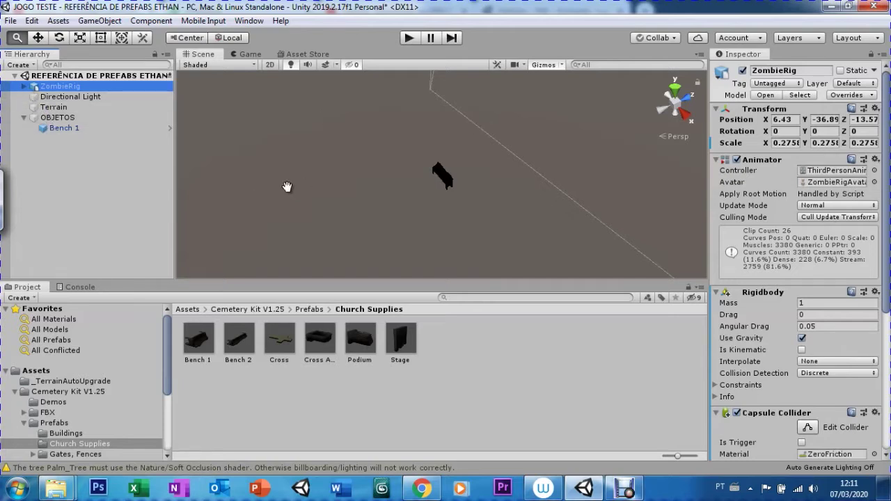
- Reset Bench 1's Transform position to 0, 0, 0 and frame it
click(63, 130)
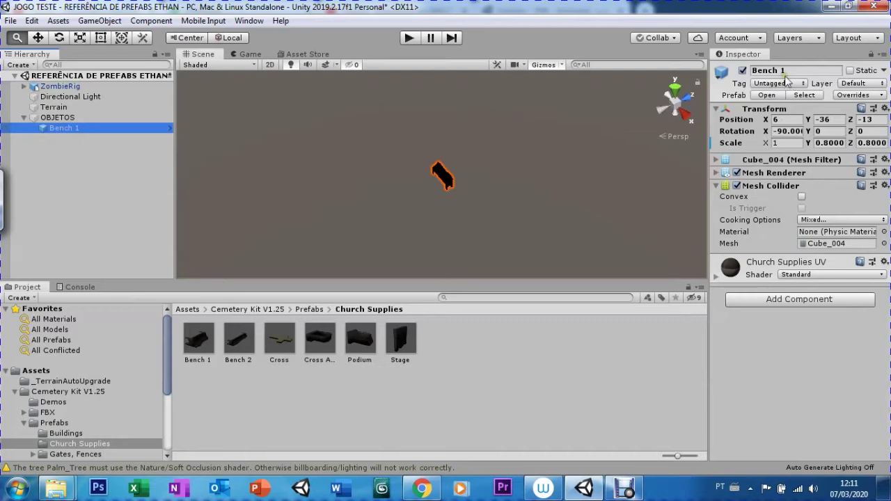
drag(765, 119, 763, 125)
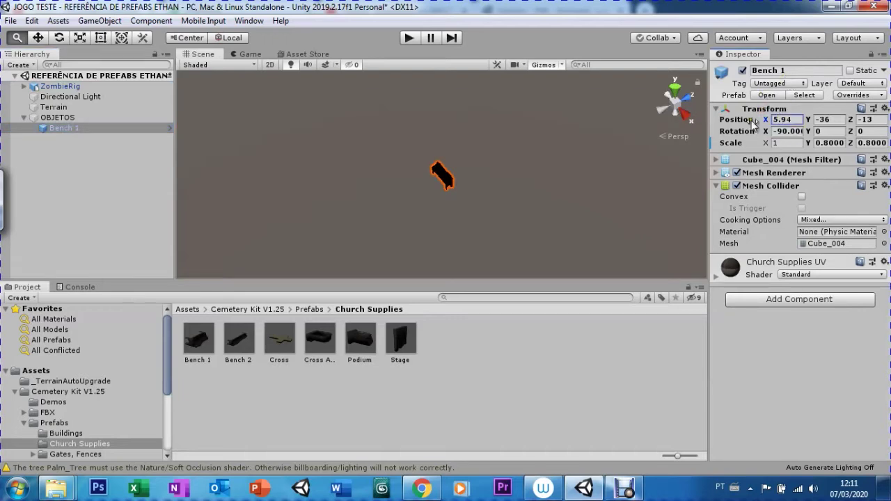
click(783, 120)
key(BackSpace)
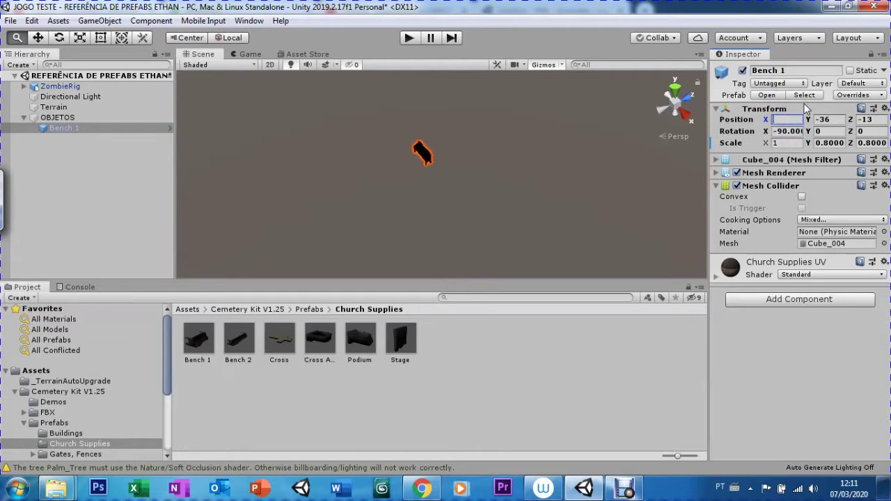
text(0)
key(Tab)
text(0)
key(Tab)
text(0)
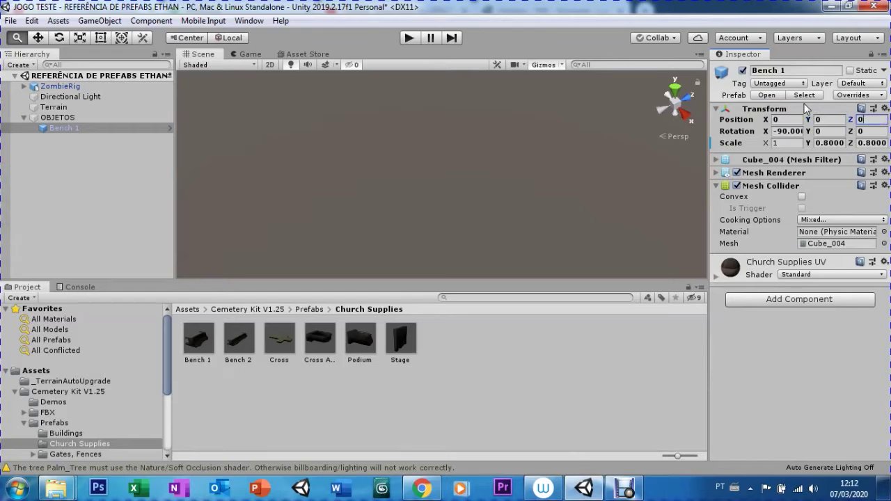
double_click(46, 128)
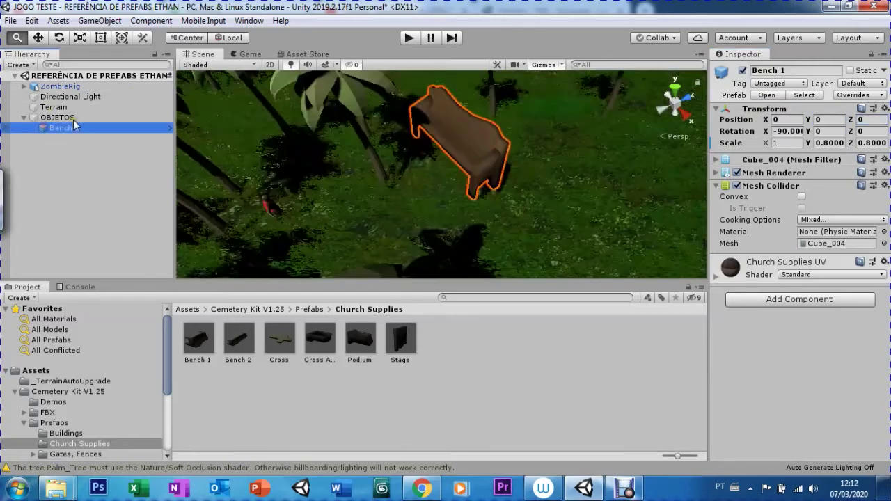
- Move Bench 1 onto the jungle ground with the Move gizmo, to about 0.01, -1.77, 3.52
scroll(418, 194, down, 2)
scroll(403, 187, down, 2)
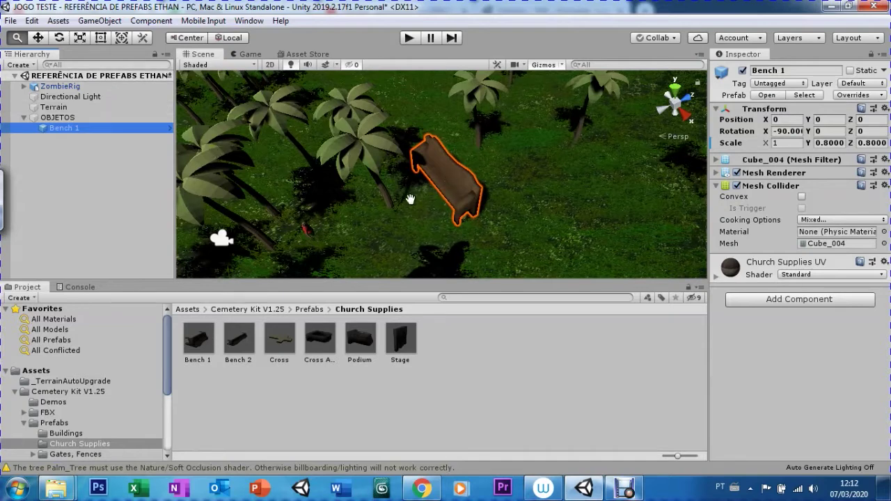
key(w)
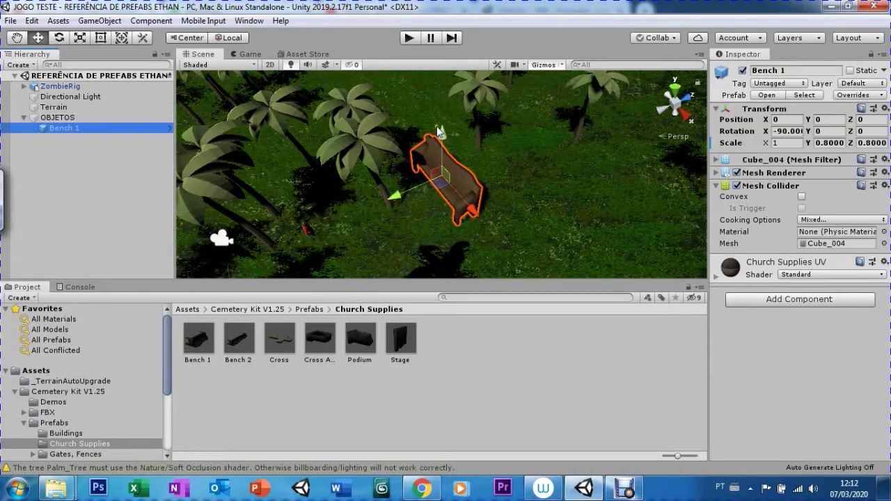
drag(408, 196, 471, 167)
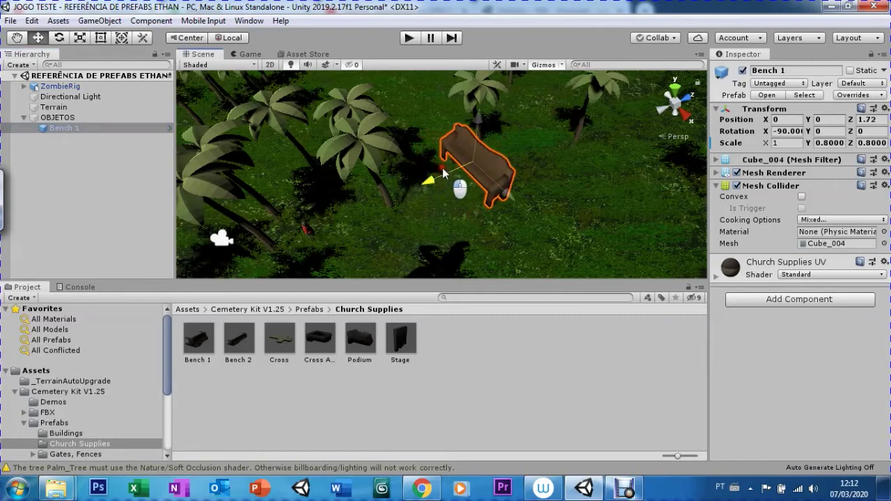
mouse_move(471, 163)
mouse_down()
mouse_move(535, 229)
mouse_move(498, 202)
mouse_move(501, 193)
mouse_up()
drag(518, 247, 515, 204)
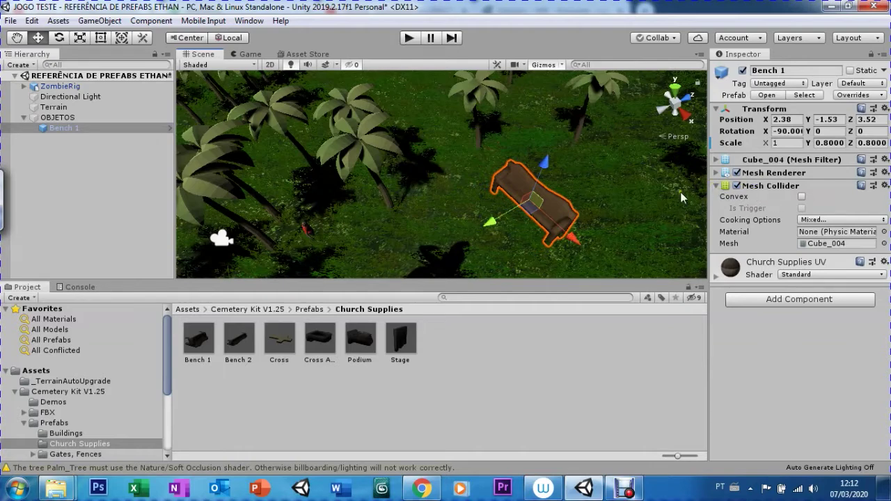
drag(567, 239, 501, 155)
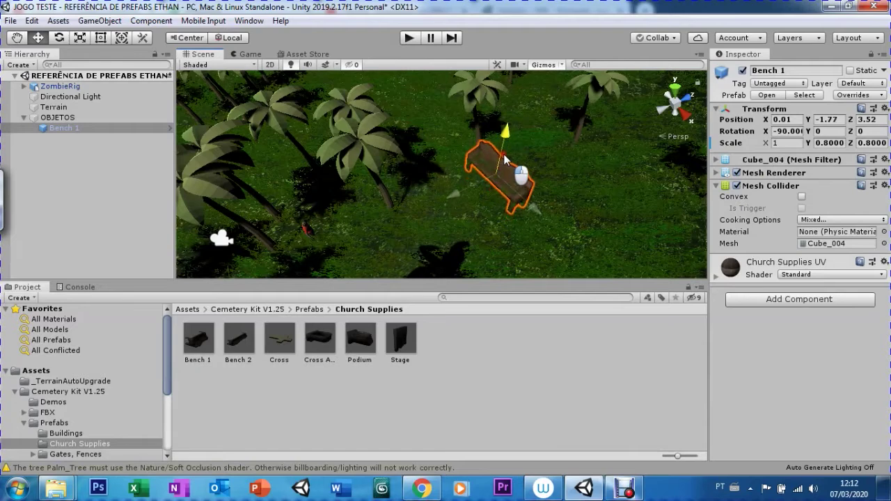
drag(500, 156, 499, 165)
click(247, 54)
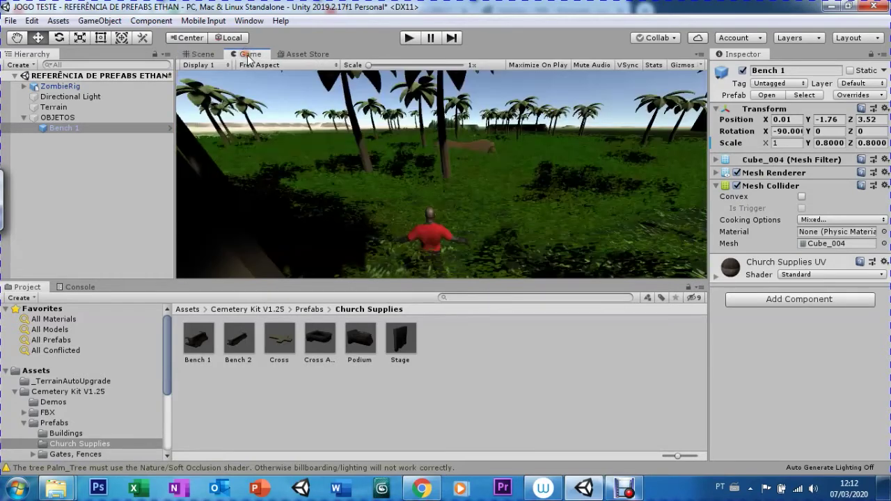
- Play-test the scene in the Game view, then return to the Scene view and root Assets folder
click(410, 38)
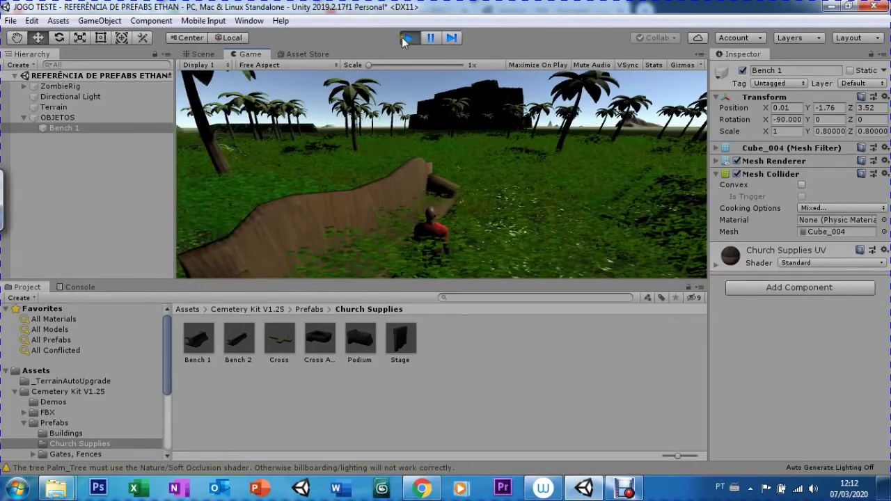
click(408, 39)
click(200, 54)
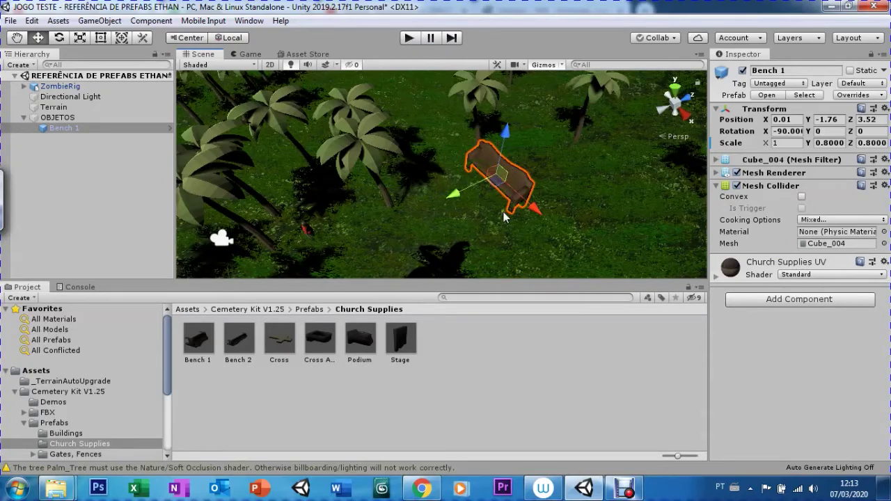
click(189, 310)
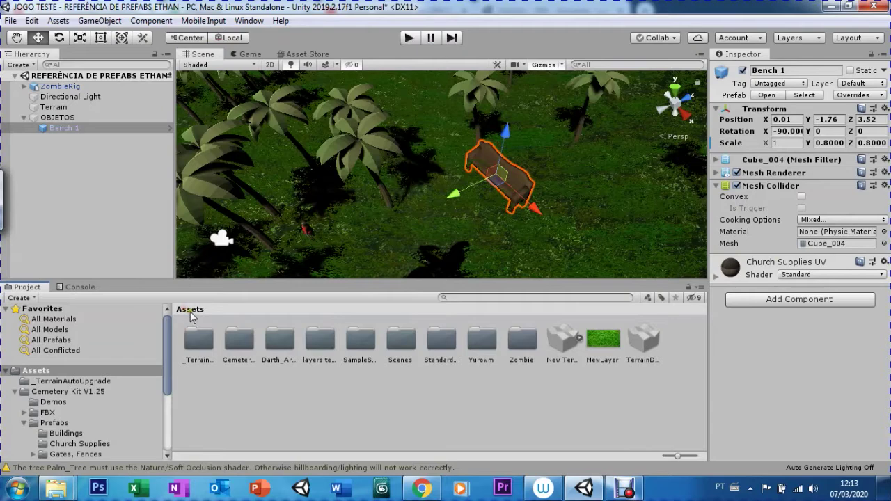
- Create a new Standard material in the root Assets folder and name it M_BENCH
right_click(257, 377)
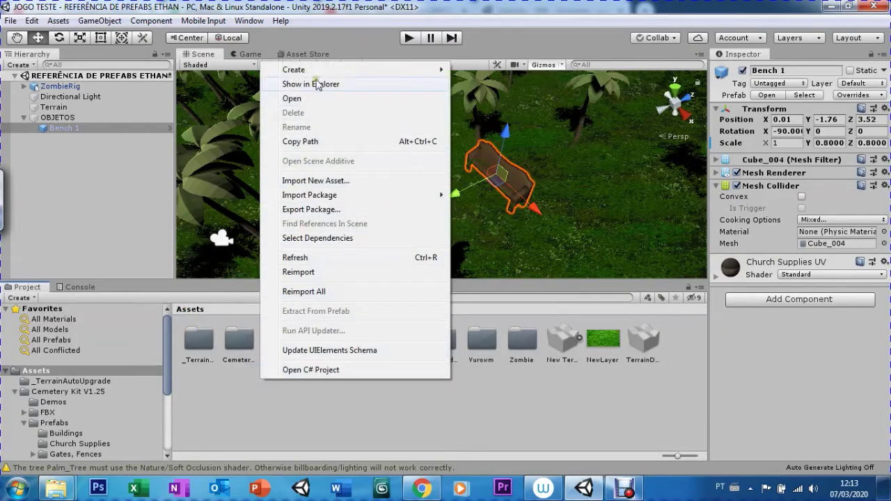
mouse_move(306, 70)
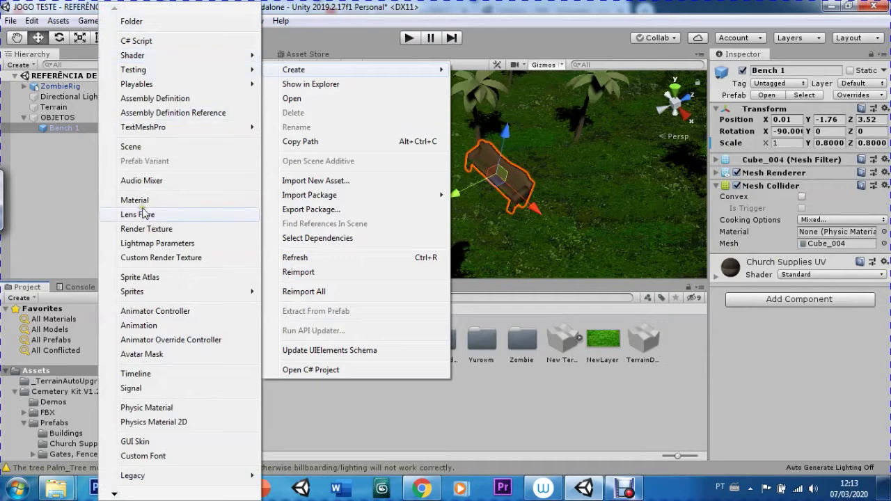
click(139, 202)
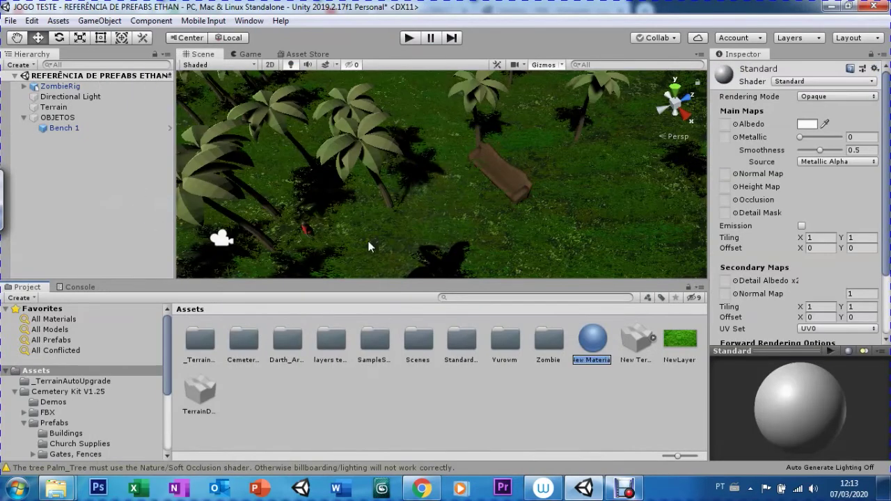
text(materiais)
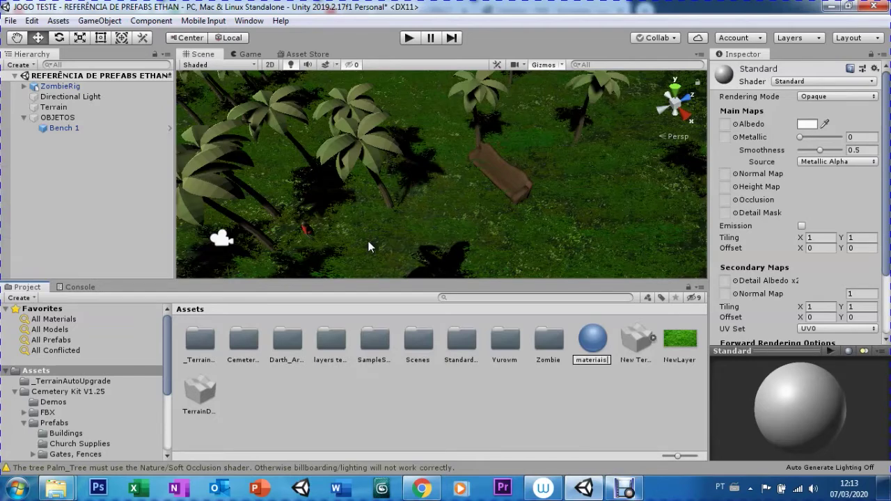
key(Return)
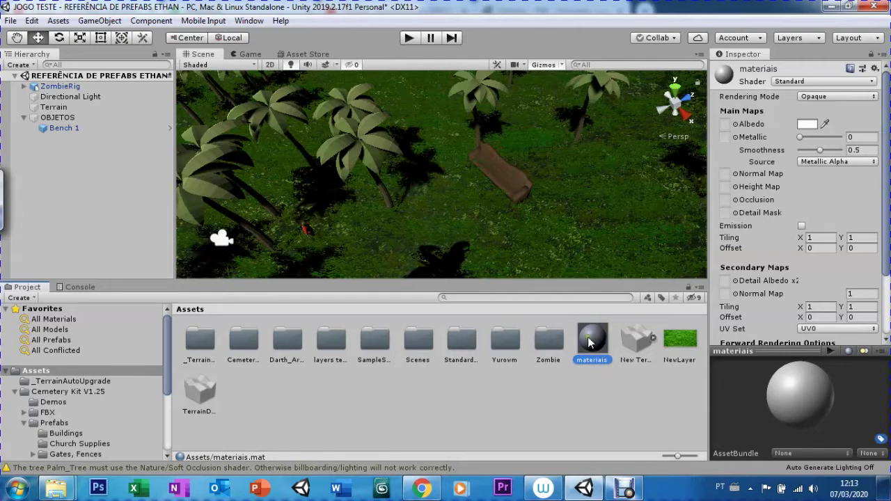
click(586, 350)
text(MATERA)
key(BackSpace)
text(IAL)
key(BackSpace)
key(BackSpace)
key(BackSpace)
key(BackSpace)
key(BackSpace)
key(BackSpace)
key(BackSpace)
text(_)
text(BENCH)
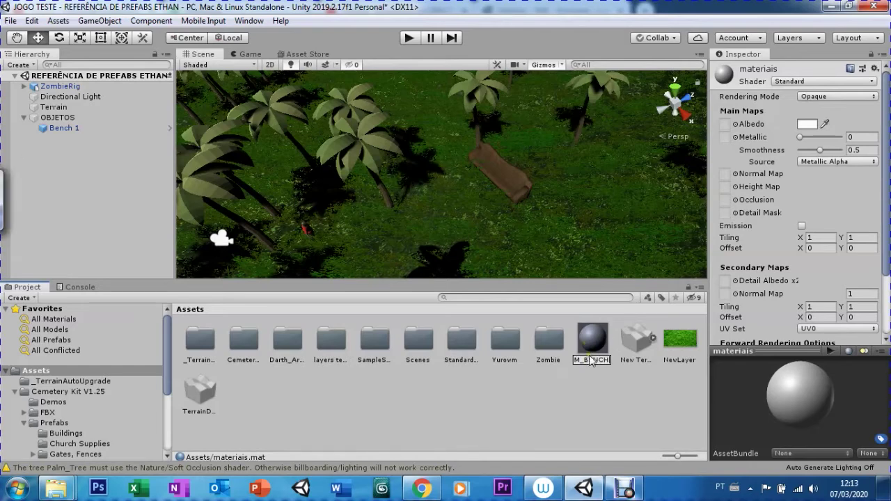
click(590, 339)
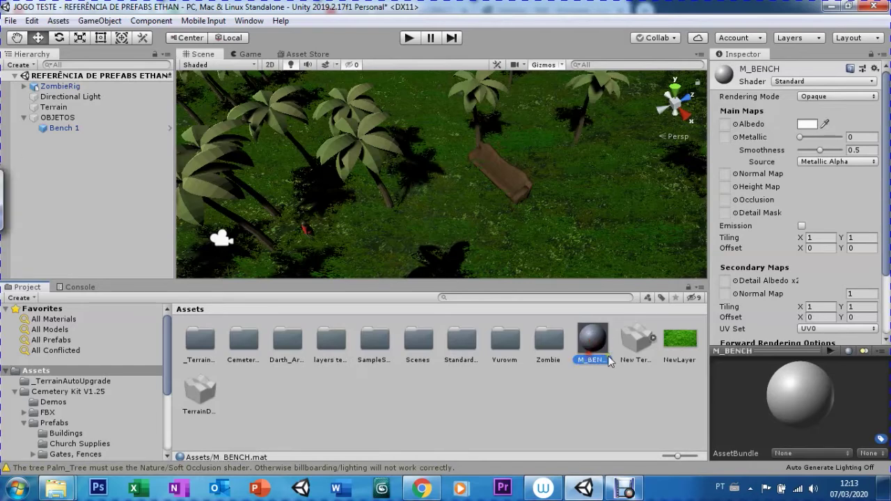
- Create a new folder named MATERIAIS in Assets
right_click(424, 403)
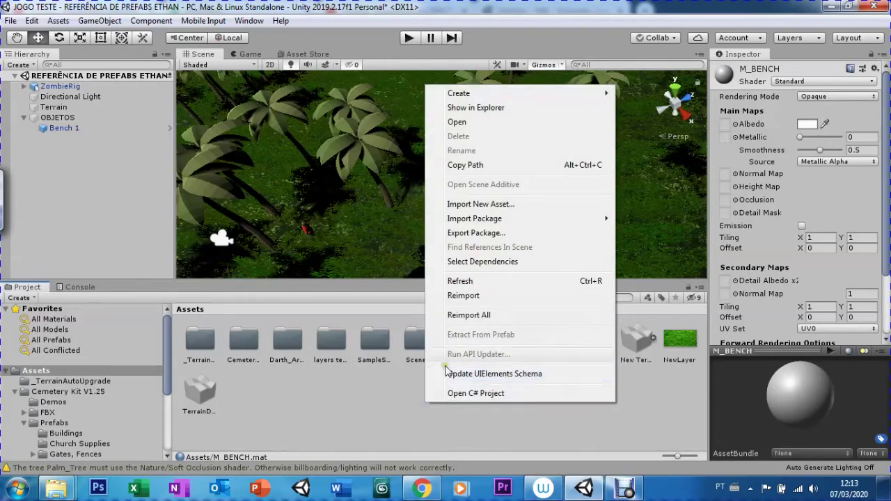
mouse_move(456, 94)
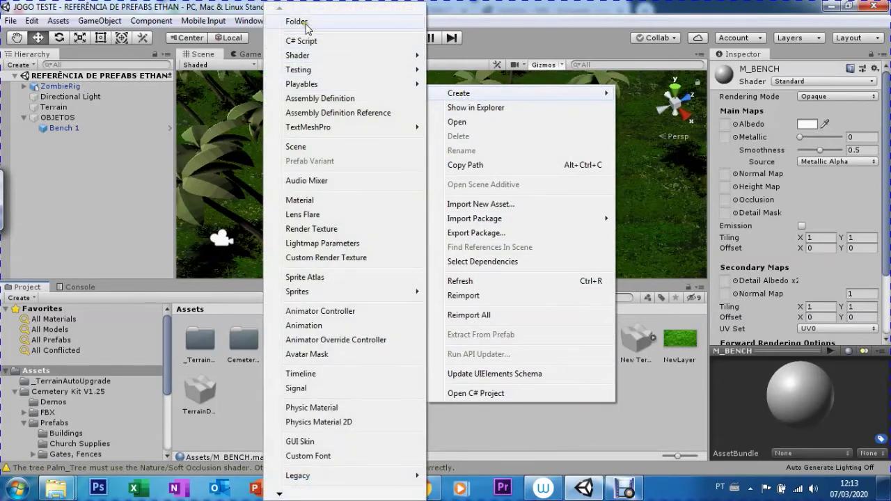
click(305, 22)
text(MATERIAIS)
key(Return)
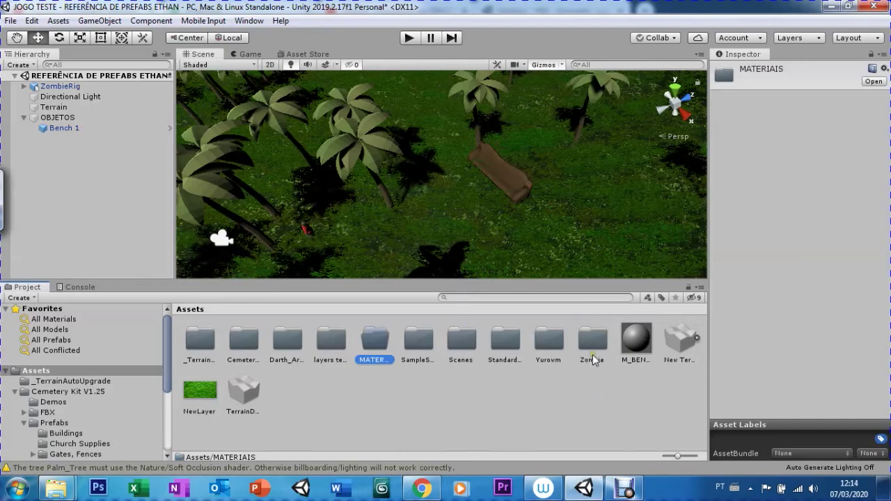
- Move the M_BENCH material into the MATERIAIS folder and open it
mouse_move(634, 351)
mouse_down()
mouse_move(517, 387)
mouse_move(369, 345)
mouse_up()
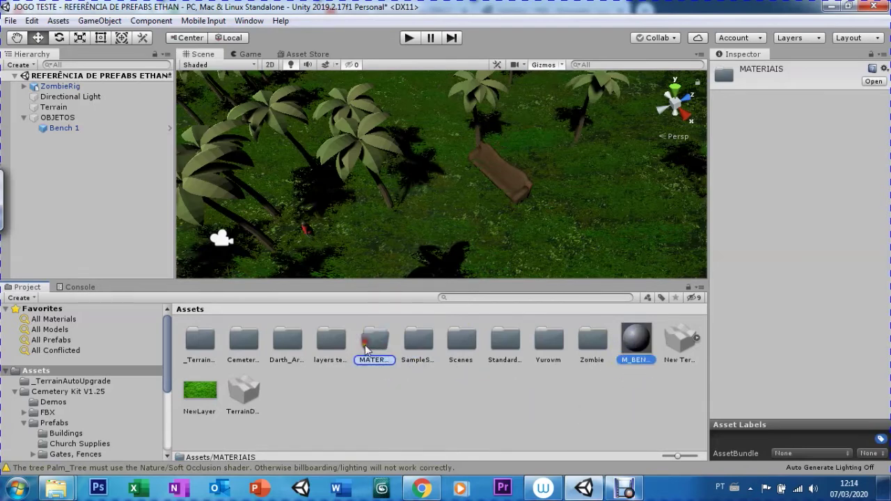
drag(369, 346, 370, 345)
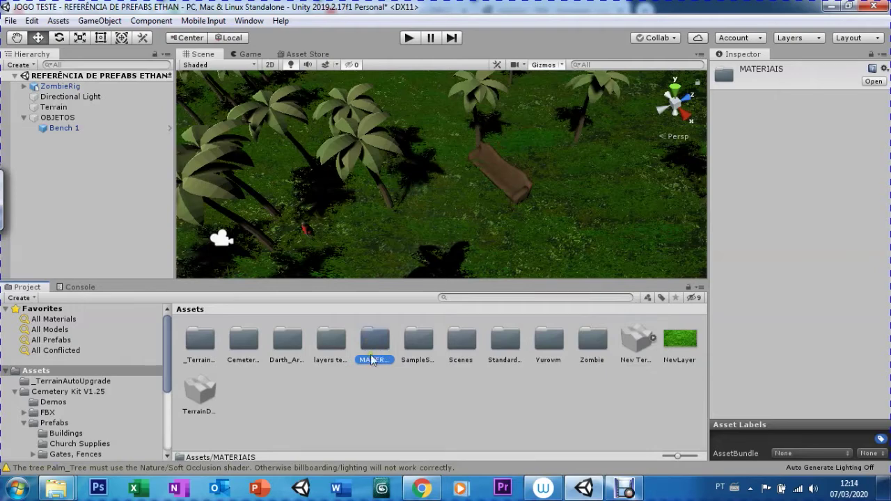
double_click(374, 342)
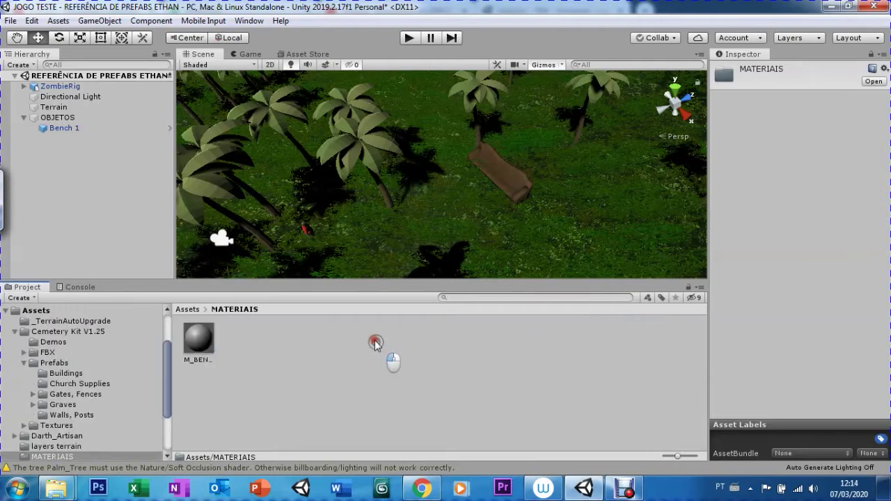
- Show M_BENCH's properties in the Inspector and zoom the Scene view in on the bench
click(198, 341)
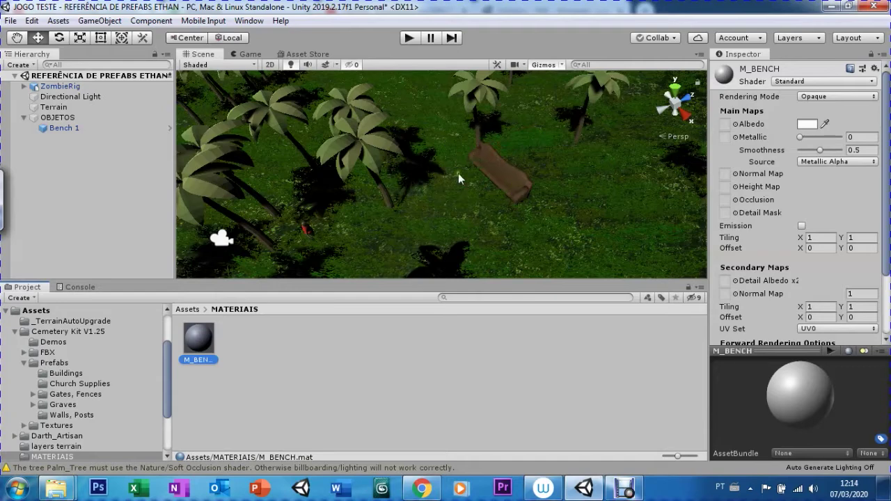
scroll(492, 160, up, 3)
scroll(493, 161, up, 3)
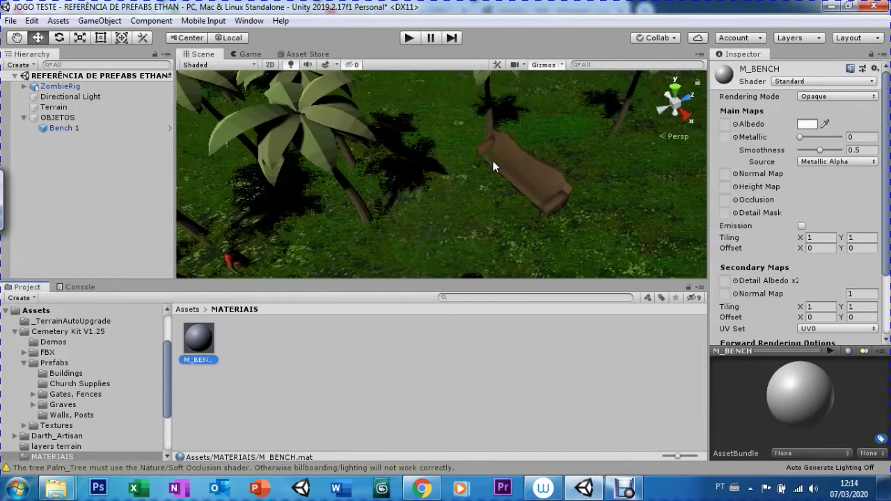
scroll(501, 195, up, 3)
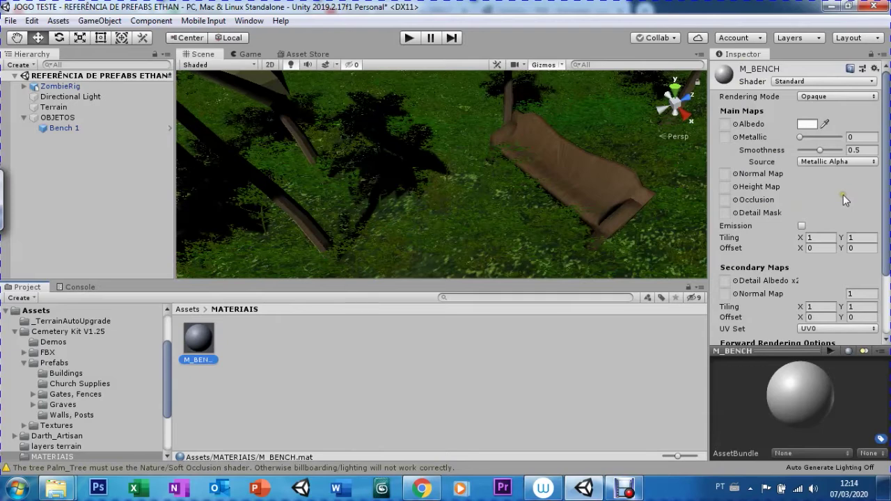
scroll(883, 201, down, 2)
scroll(888, 200, up, 2)
drag(884, 249, 863, 236)
- Select the bench and expand its Church Supplies UV material to locate its Albedo texture
click(558, 162)
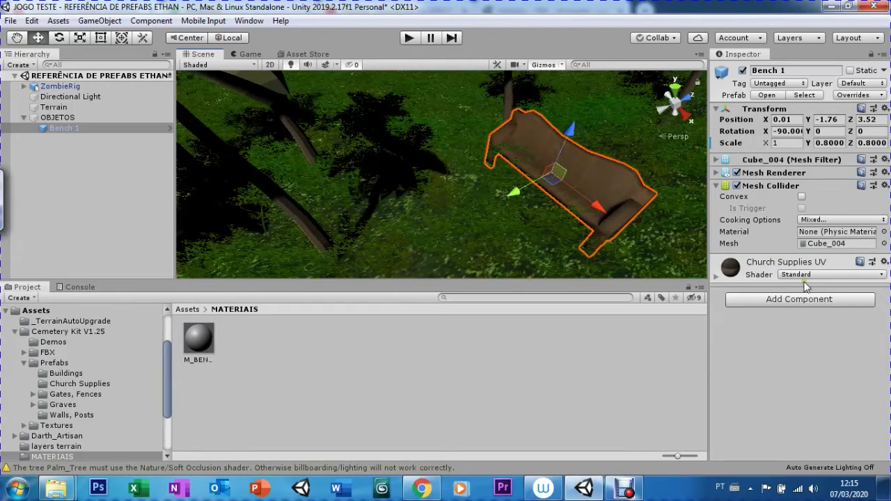
click(716, 279)
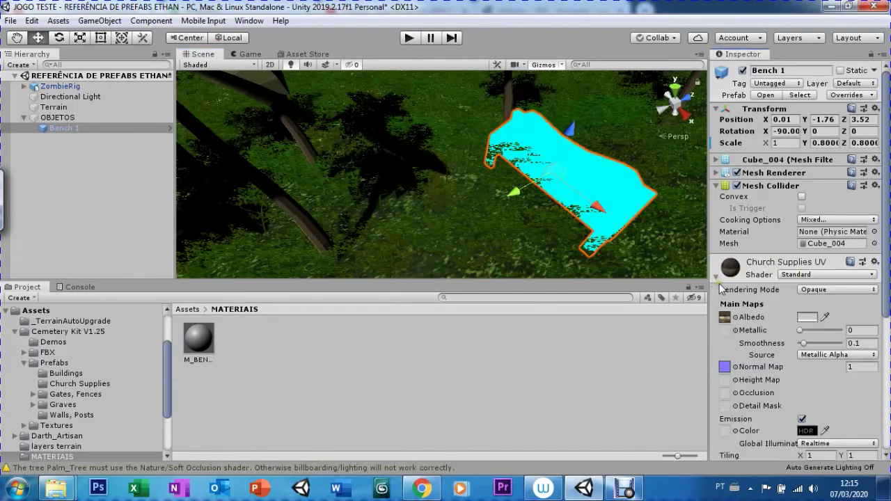
click(725, 318)
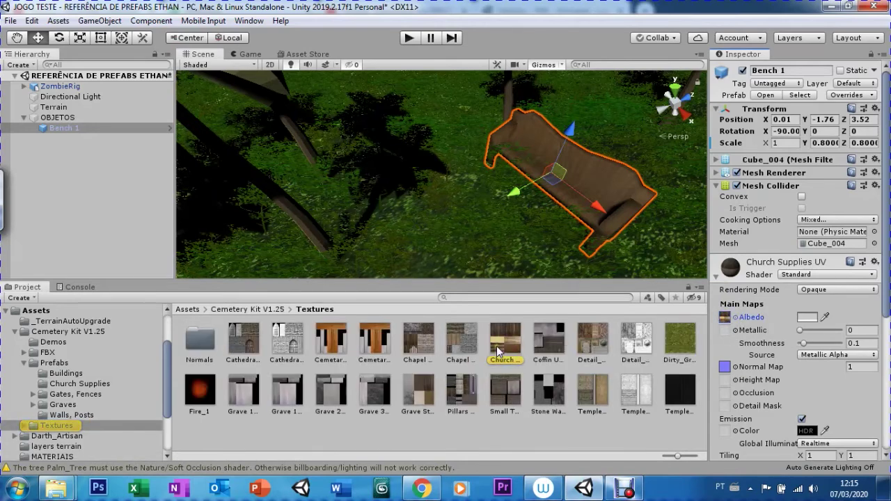
click(725, 318)
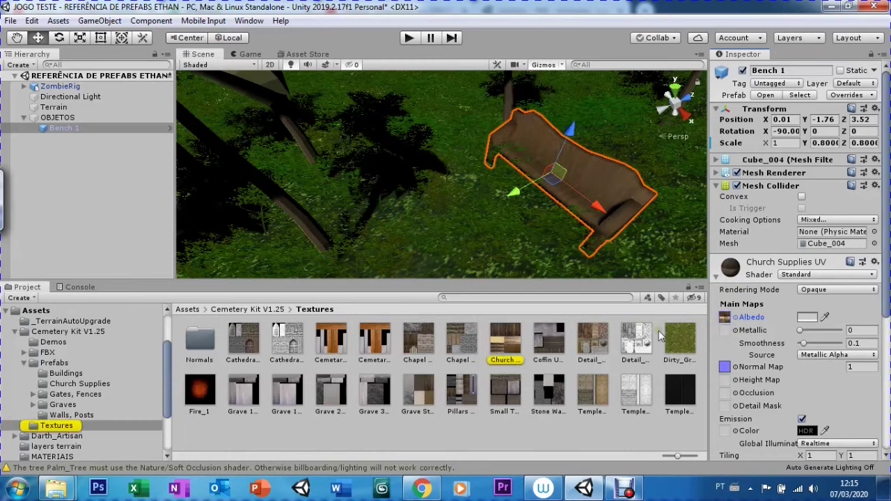
click(724, 320)
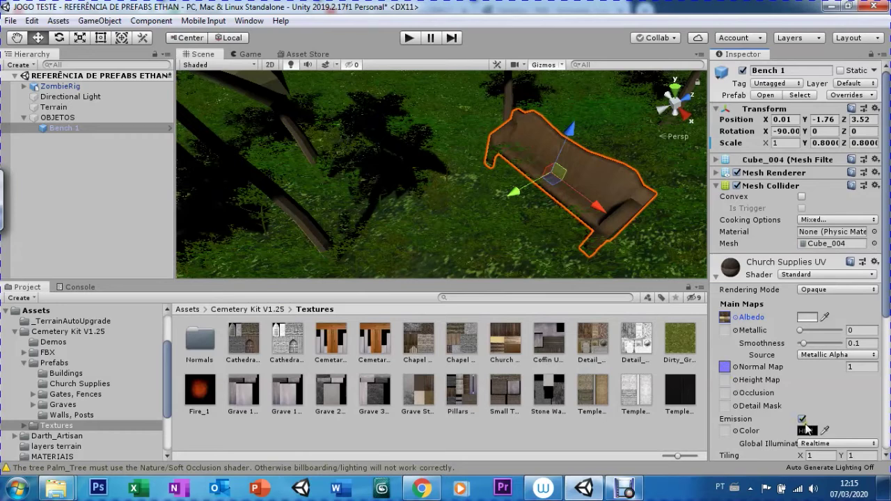
- Return the Project panel to the top-level Assets folder
drag(885, 309, 888, 369)
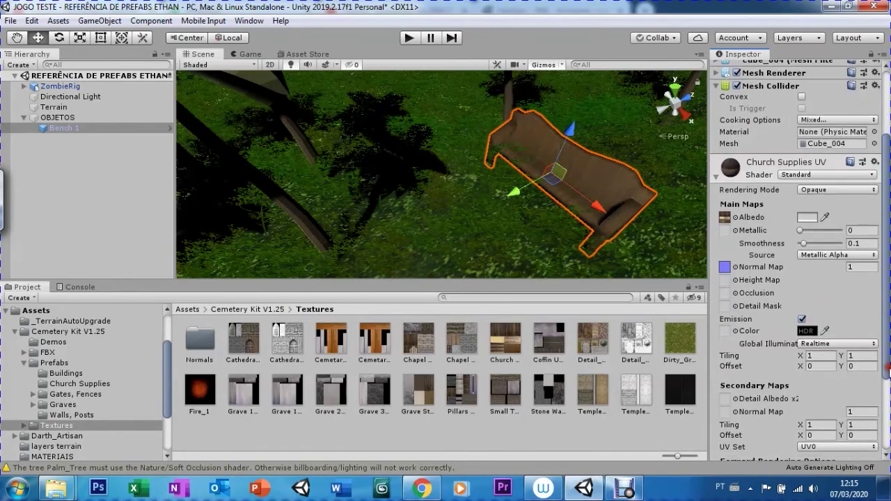
drag(888, 369, 888, 378)
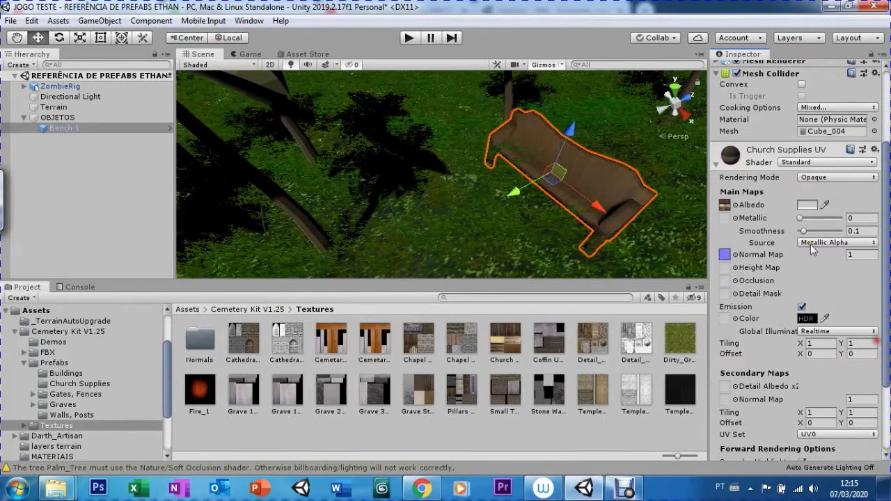
scroll(863, 297, down, 2)
scroll(863, 296, up, 2)
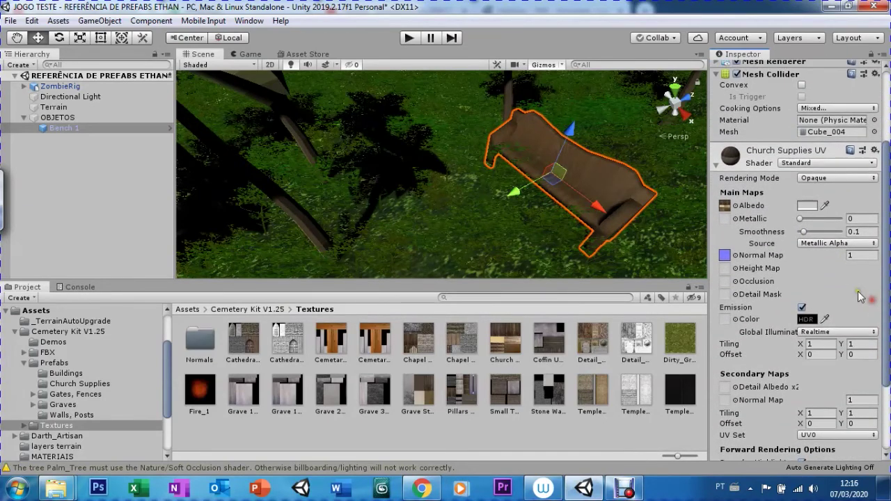
click(188, 309)
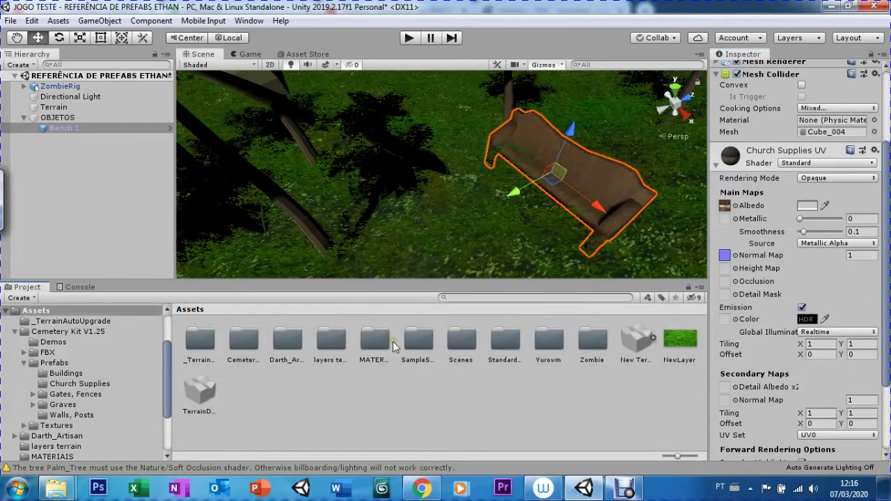
- Apply M_BENCH from MATERIAIS to the bench, turning it plain white, and check its Albedo colour
double_click(366, 344)
mouse_move(197, 339)
mouse_down()
mouse_move(500, 185)
mouse_move(558, 165)
mouse_up()
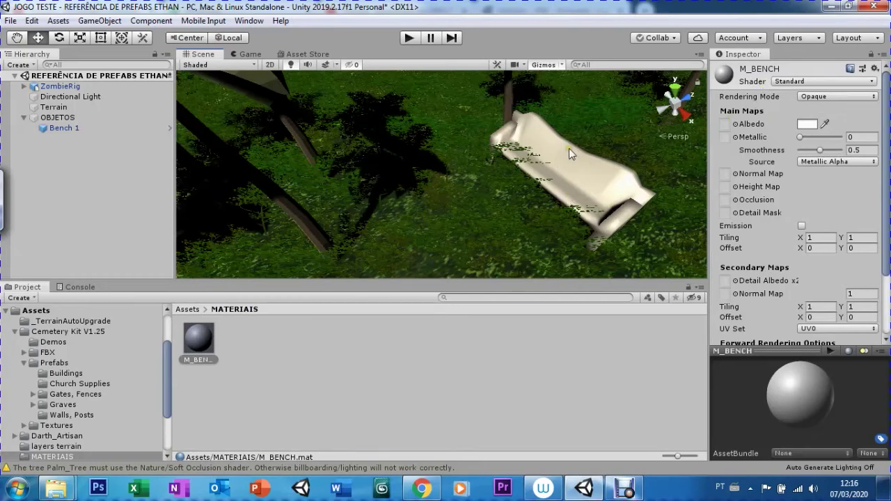
click(807, 124)
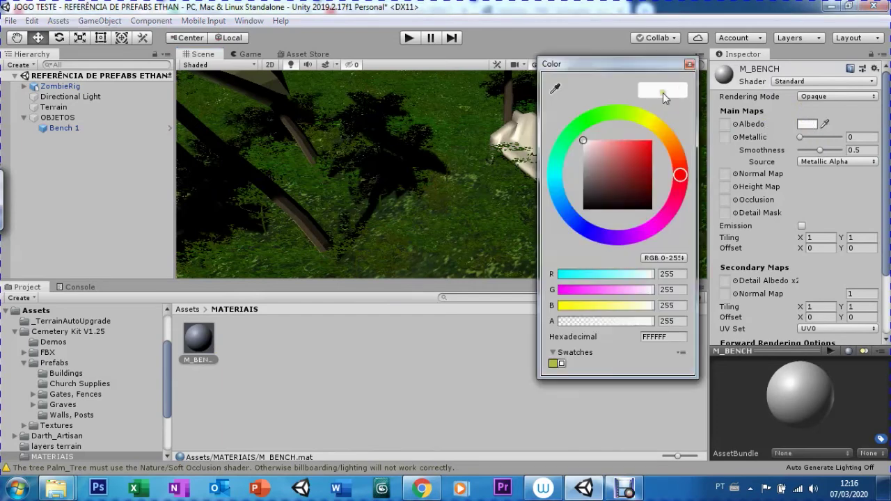
click(689, 64)
click(724, 125)
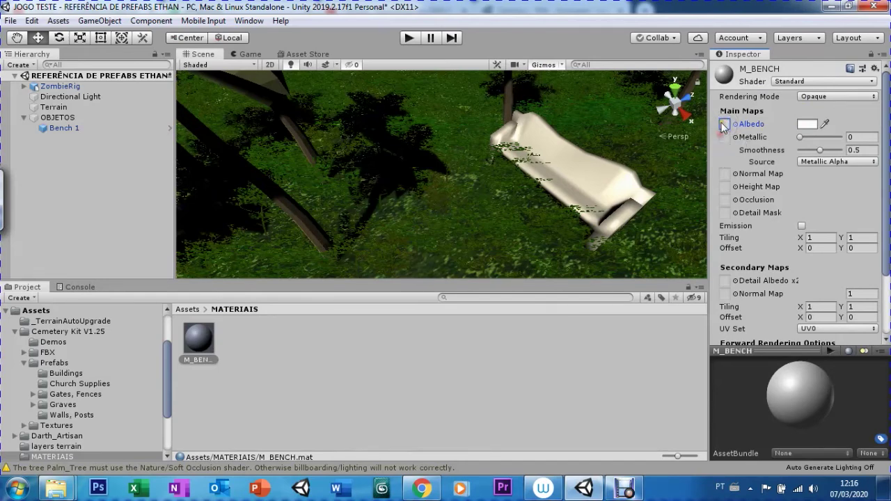
click(181, 312)
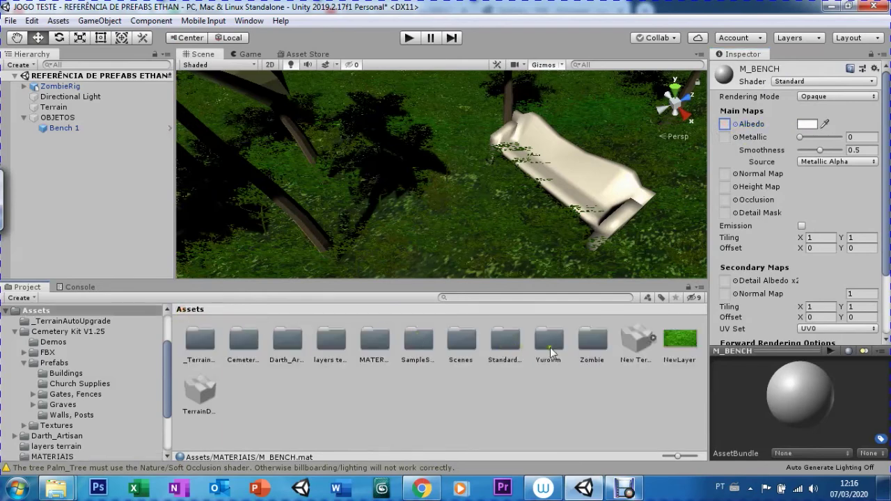
- Apply the Church Supplies UV texture from Cemetery Kit V1.25 Textures to the bench
double_click(240, 349)
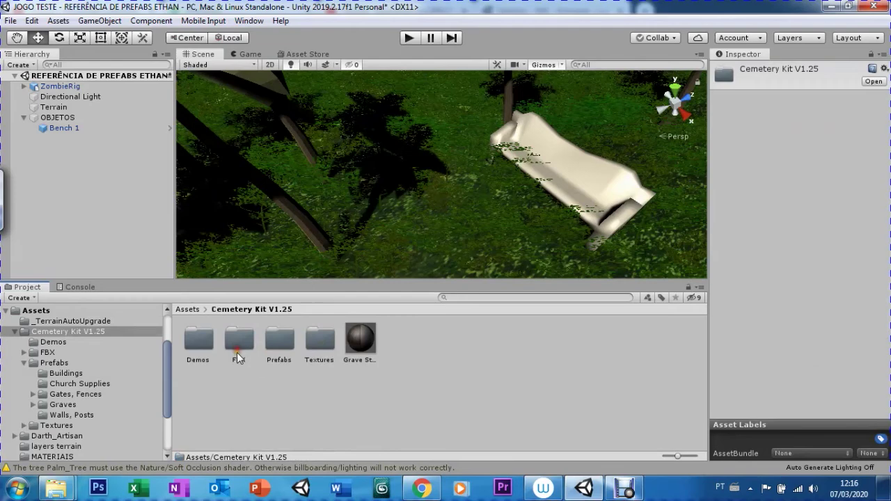
double_click(316, 347)
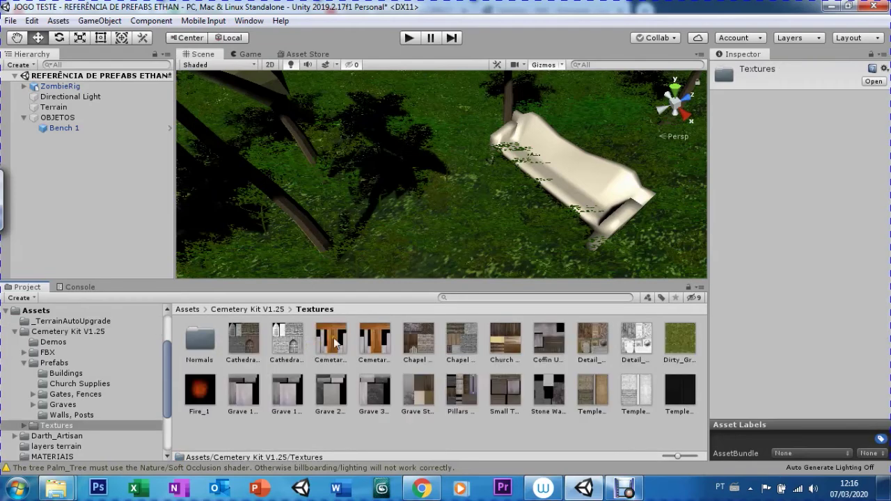
click(491, 346)
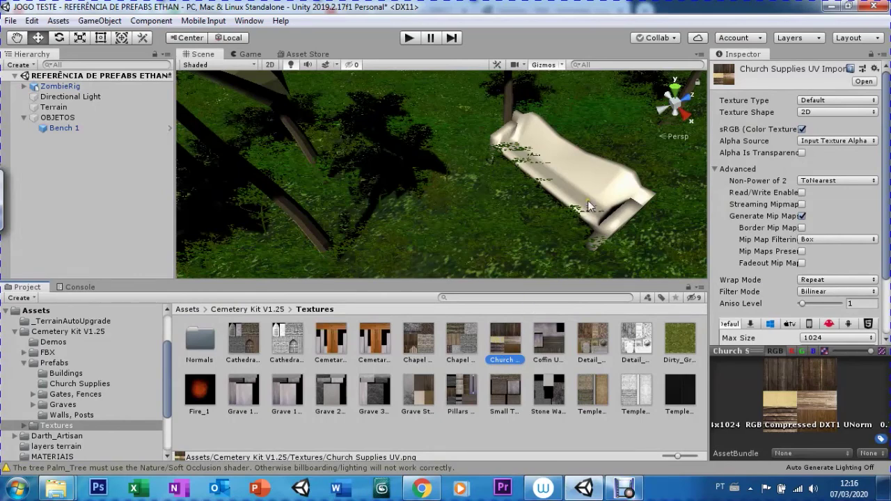
drag(505, 337, 581, 211)
drag(580, 207, 574, 195)
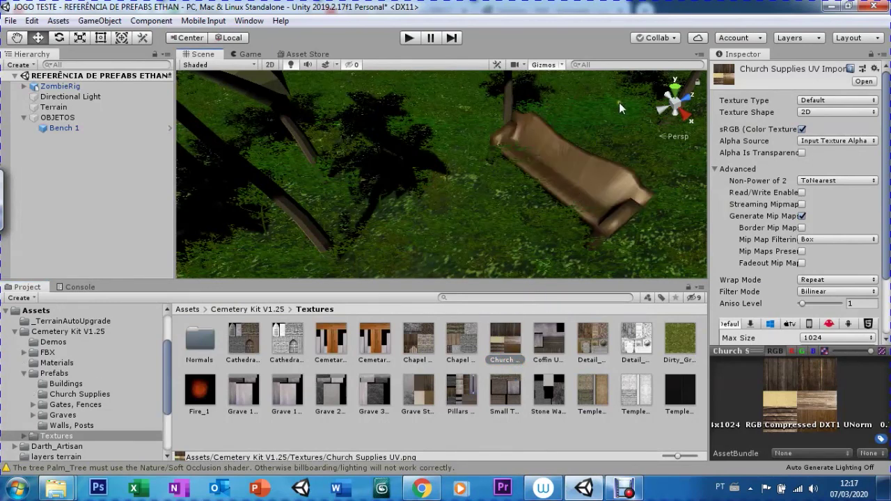
- Reopen the MATERIAIS folder and select M_BENCH to show its settings
click(188, 309)
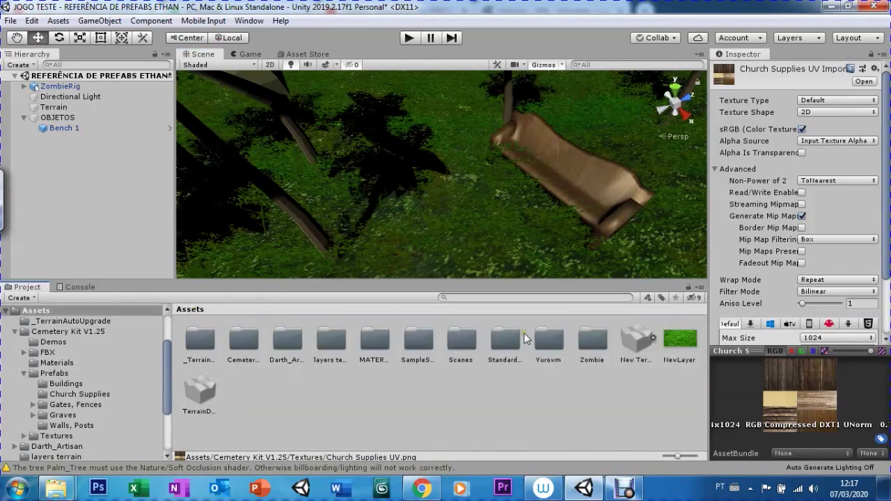
double_click(373, 344)
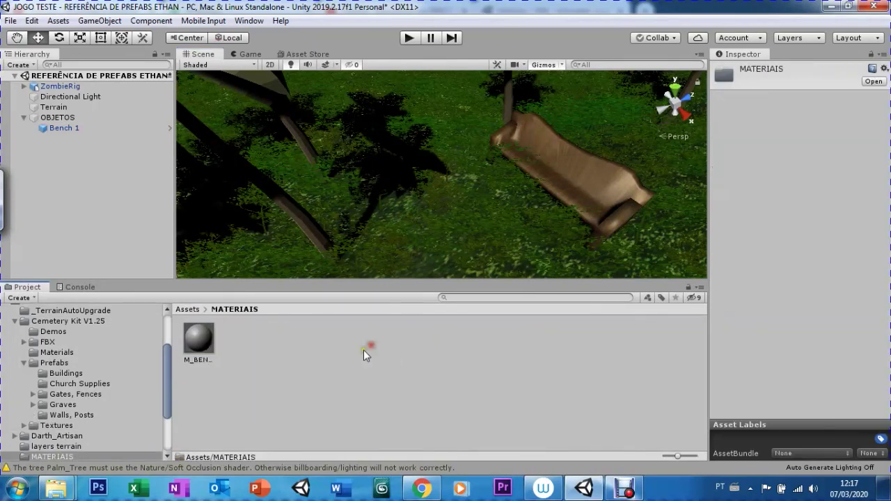
click(207, 341)
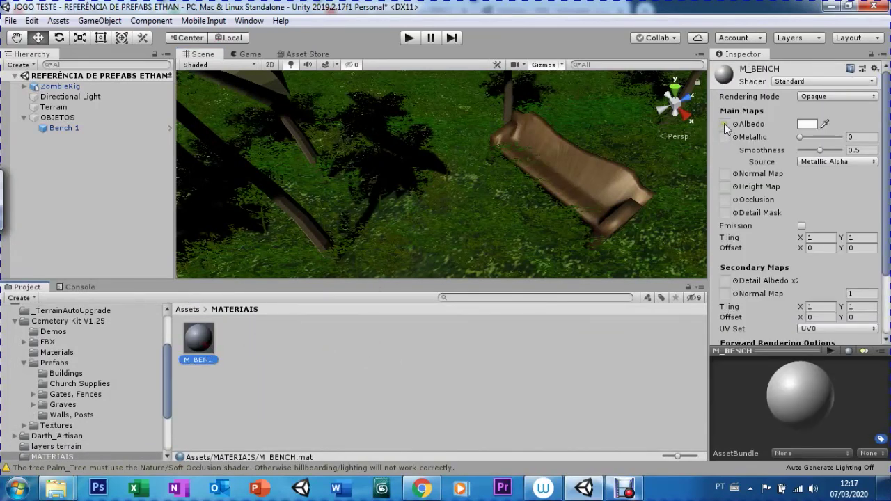